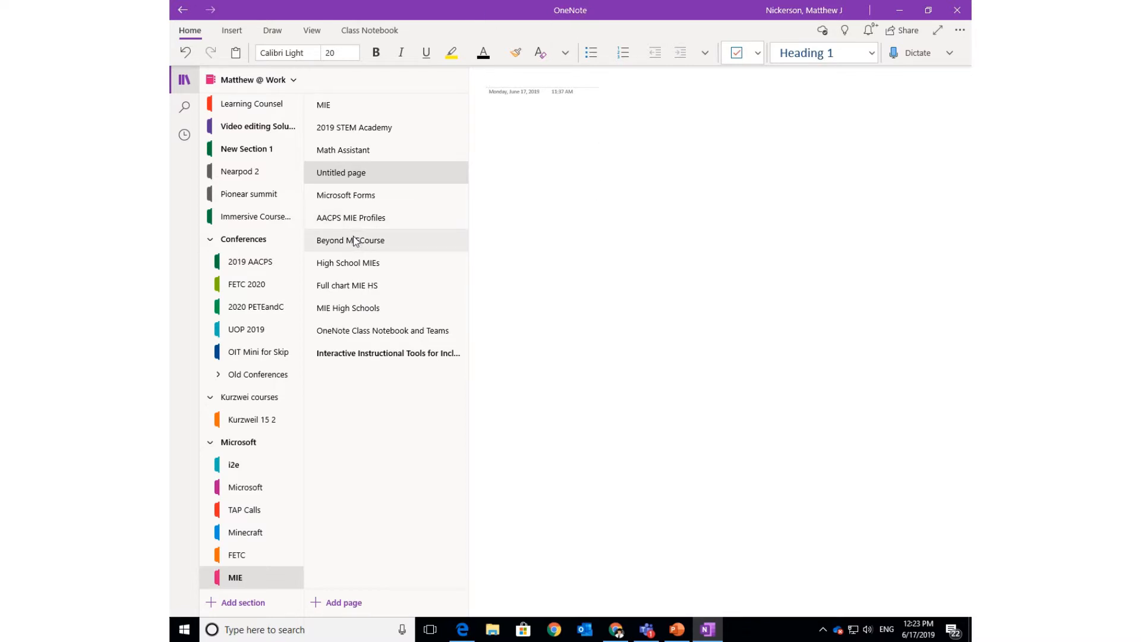
Handwrite the equations 3x − 2x² + 1 = y and x + 3 = y, one below the other, in black ink on the blank page.
click(271, 30)
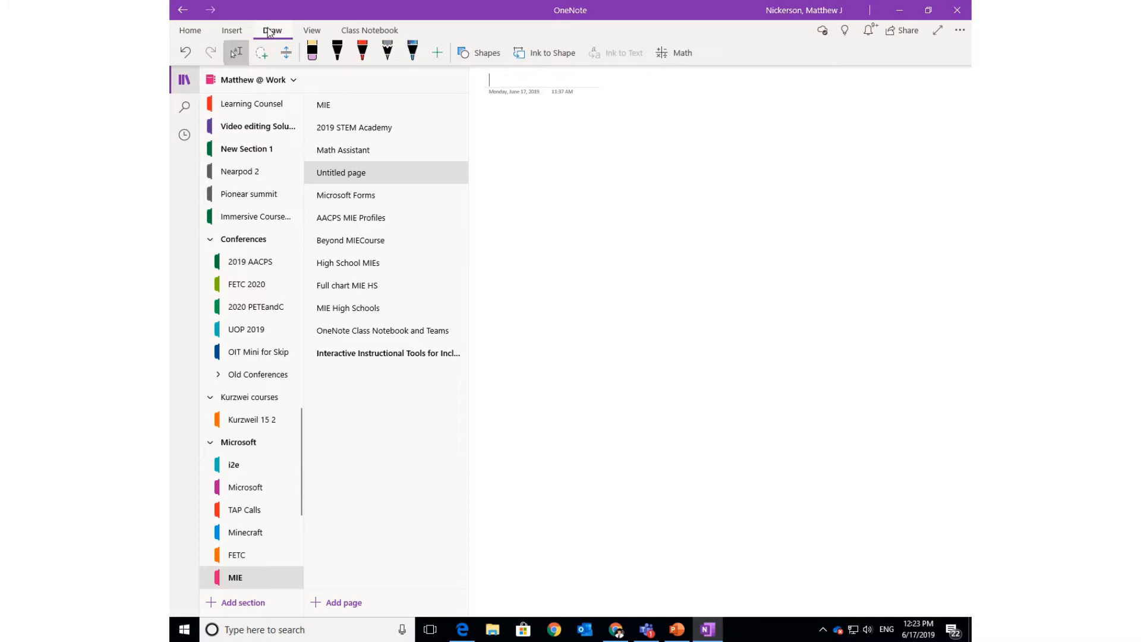
click(337, 55)
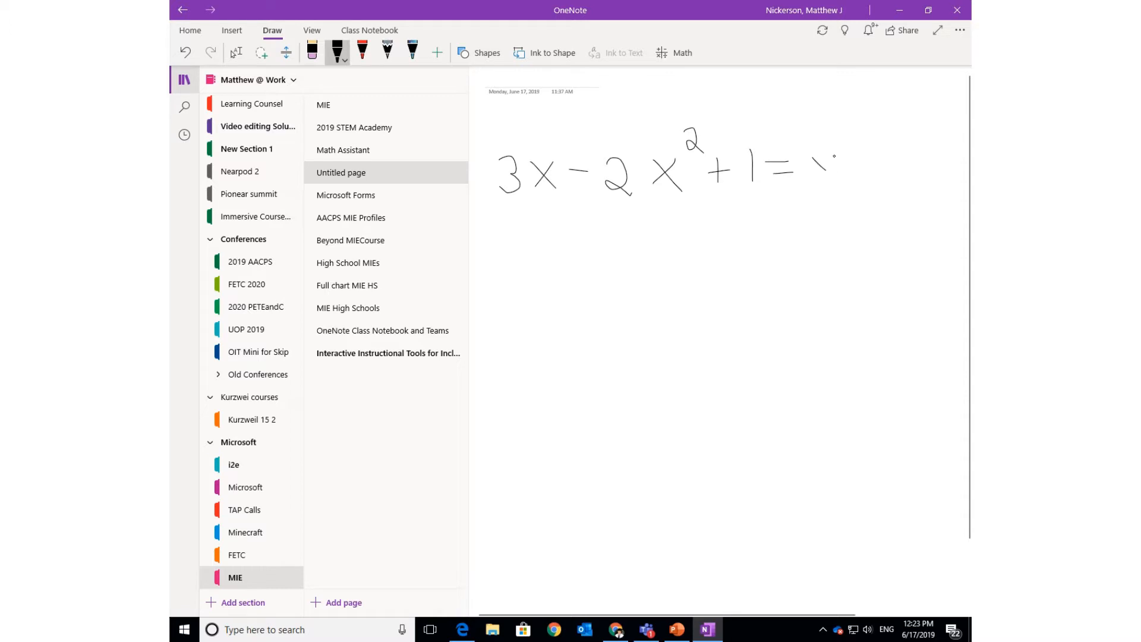
mouse_move(528, 311)
mouse_down()
mouse_move(578, 350)
mouse_move(535, 357)
mouse_up()
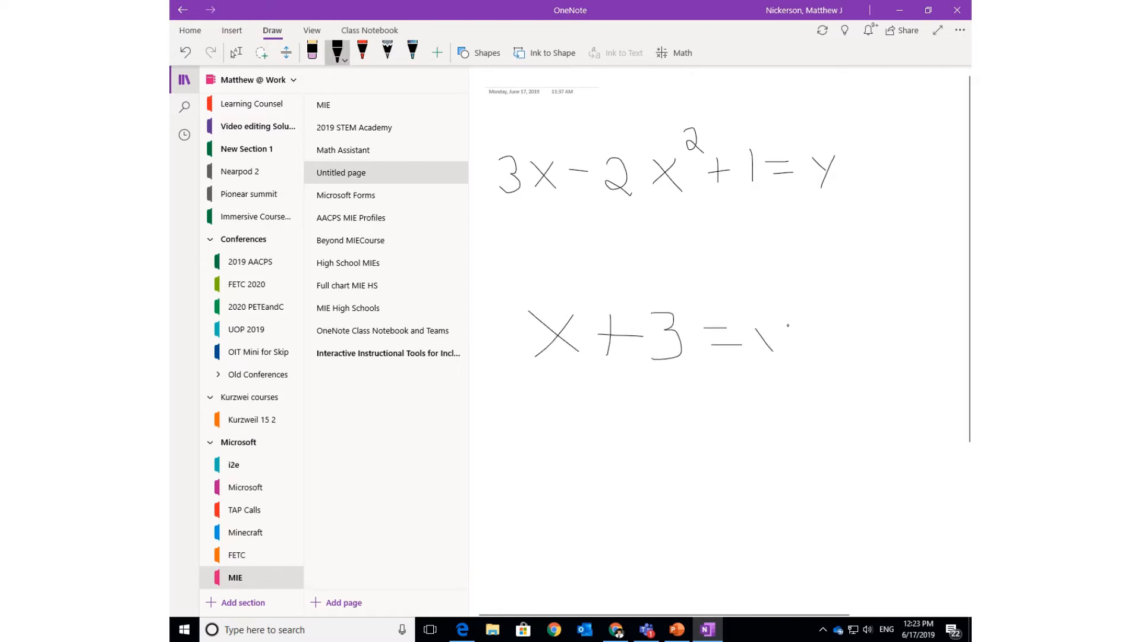
Convert the handwritten 3x − 2x² + 1 = y to typed math with the Math assistant, confirming its coefficient as 2, and close the assistant.
click(260, 54)
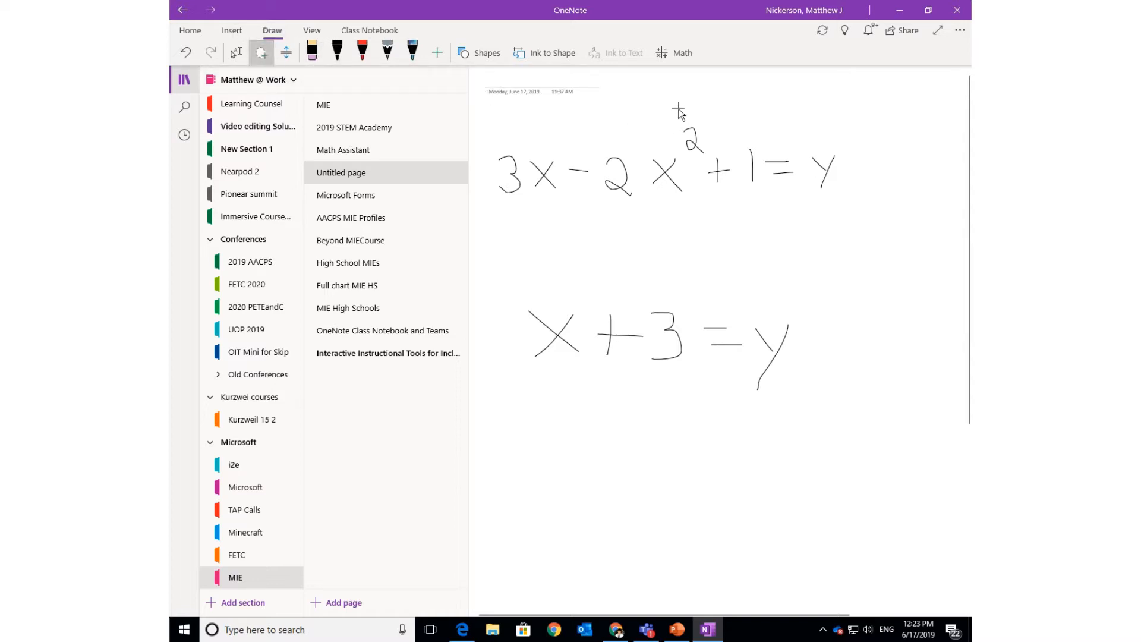
mouse_move(695, 115)
mouse_down()
mouse_move(561, 113)
mouse_move(512, 127)
mouse_move(498, 154)
mouse_move(501, 211)
mouse_move(536, 224)
mouse_move(737, 229)
mouse_move(867, 198)
mouse_move(865, 138)
mouse_move(674, 113)
mouse_up()
click(669, 54)
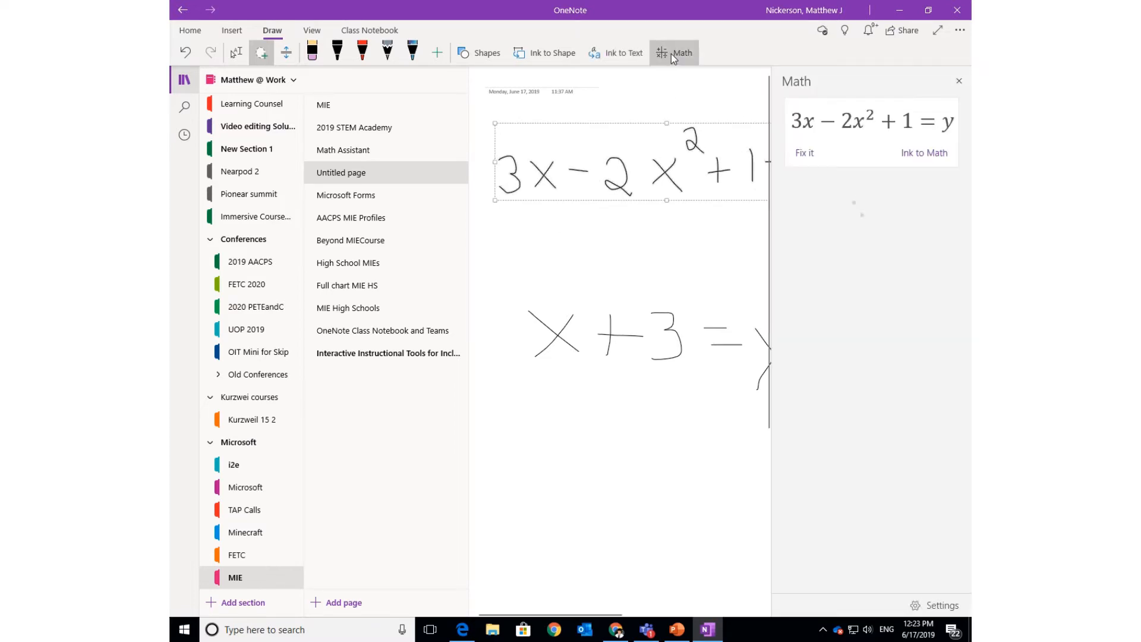
click(804, 153)
mouse_move(640, 189)
mouse_down()
mouse_move(600, 149)
mouse_move(603, 205)
mouse_move(640, 188)
mouse_up()
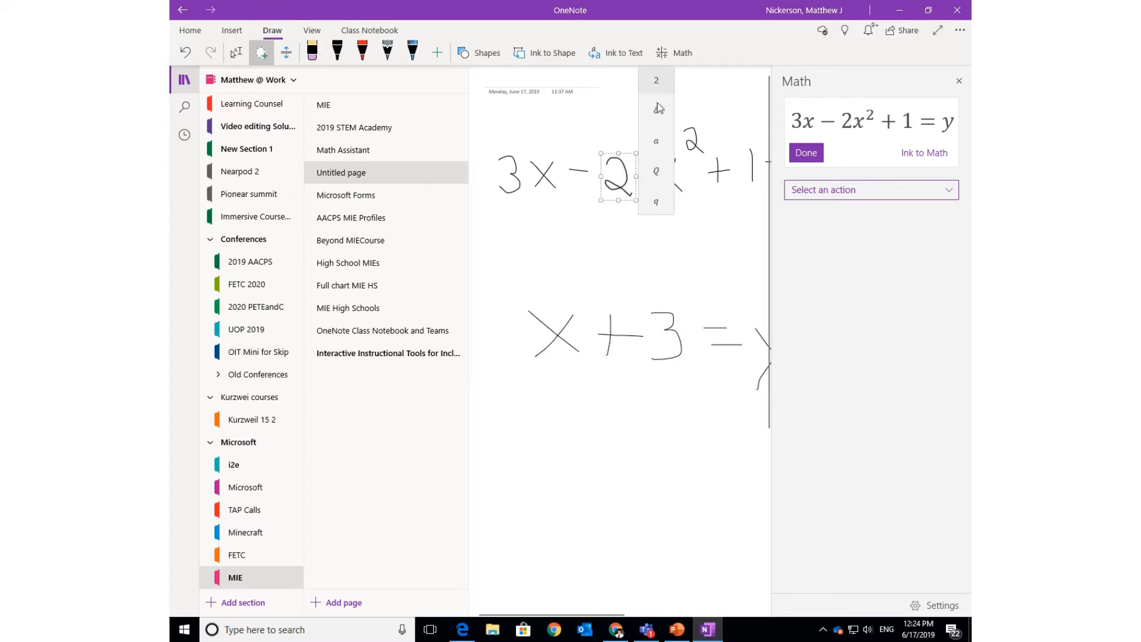
click(663, 84)
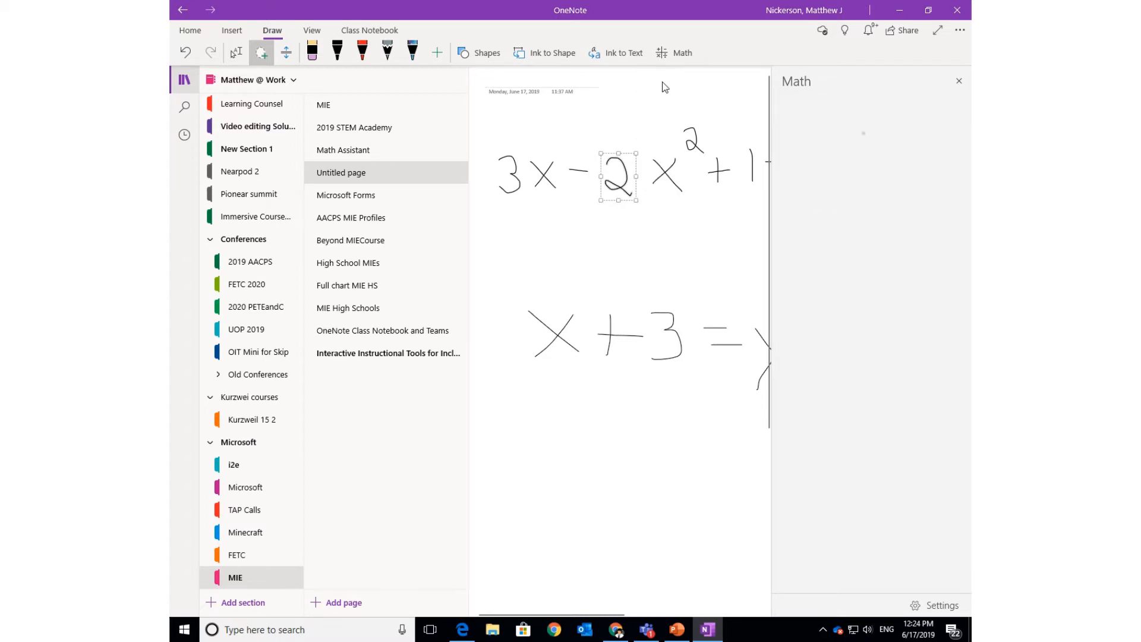
click(907, 155)
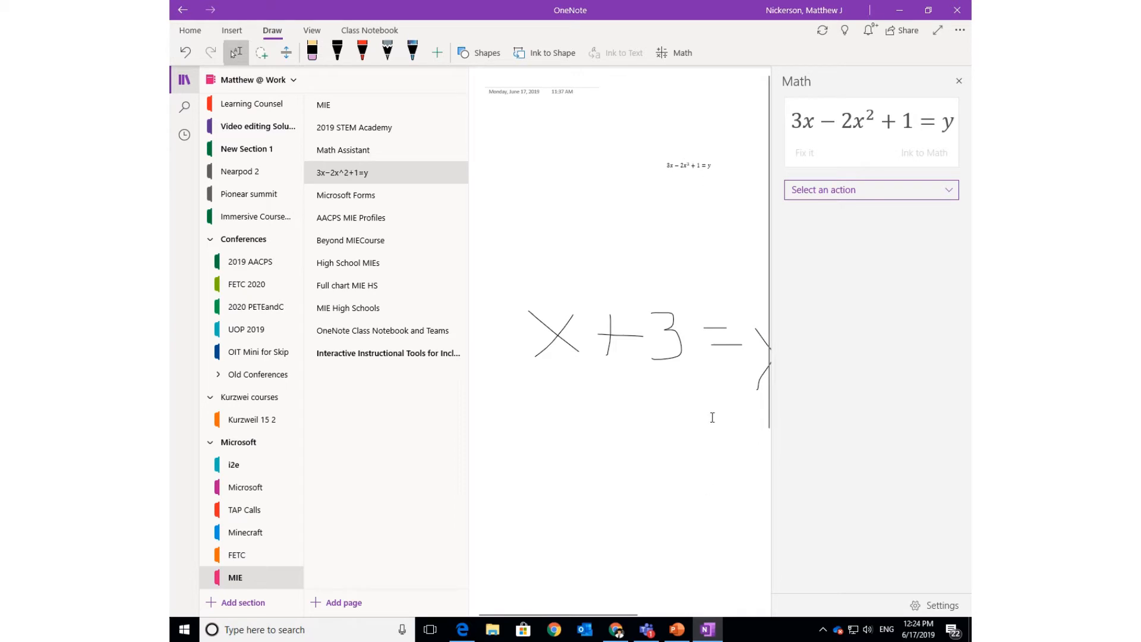
click(959, 81)
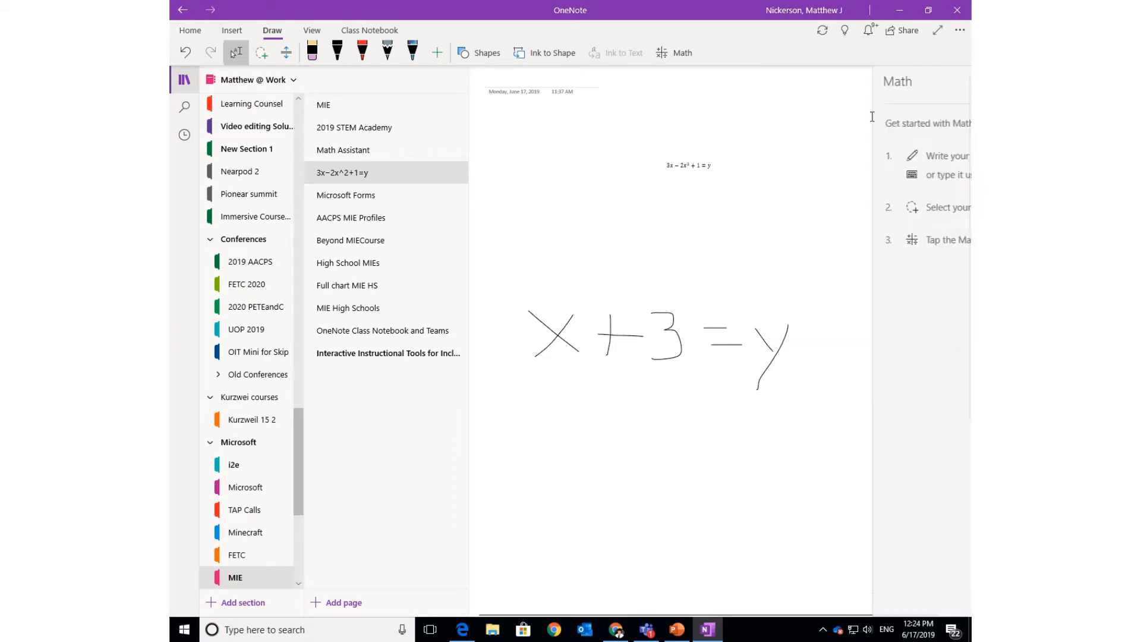
Draw a freehand black ink loop around the handwritten equation x + 3 = y.
click(337, 52)
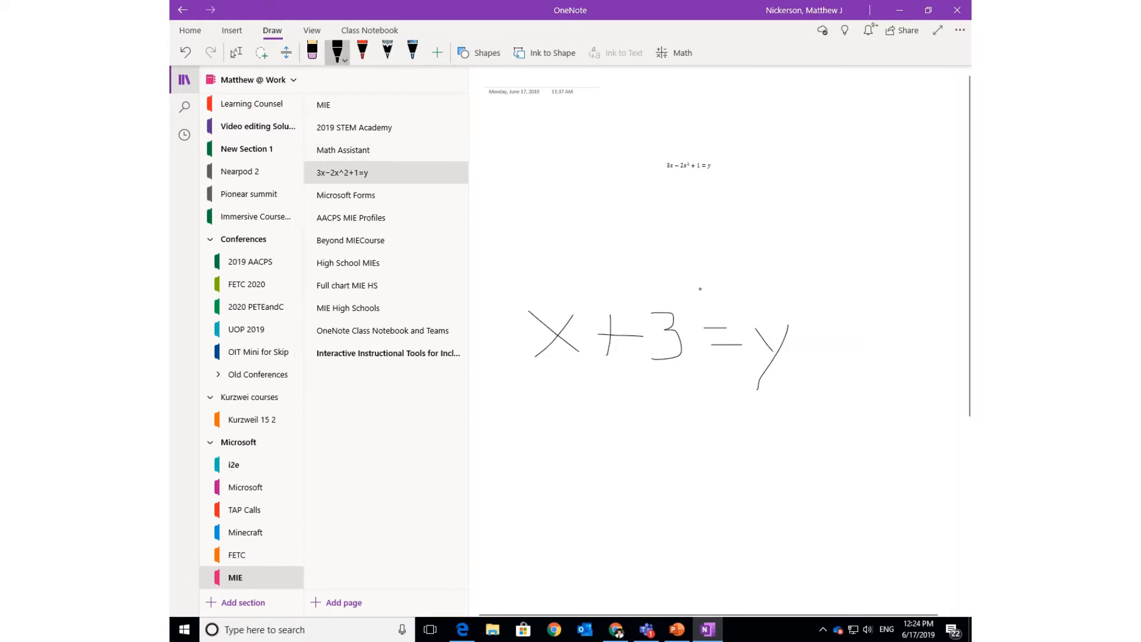
drag(700, 289, 556, 292)
mouse_move(498, 363)
mouse_down()
mouse_move(818, 415)
mouse_move(689, 287)
mouse_move(499, 303)
mouse_move(640, 407)
mouse_move(810, 351)
mouse_move(675, 294)
mouse_move(649, 297)
mouse_up()
Lasso the handwritten equation x + 3 = y and convert it to typed math with the Math assistant.
click(262, 53)
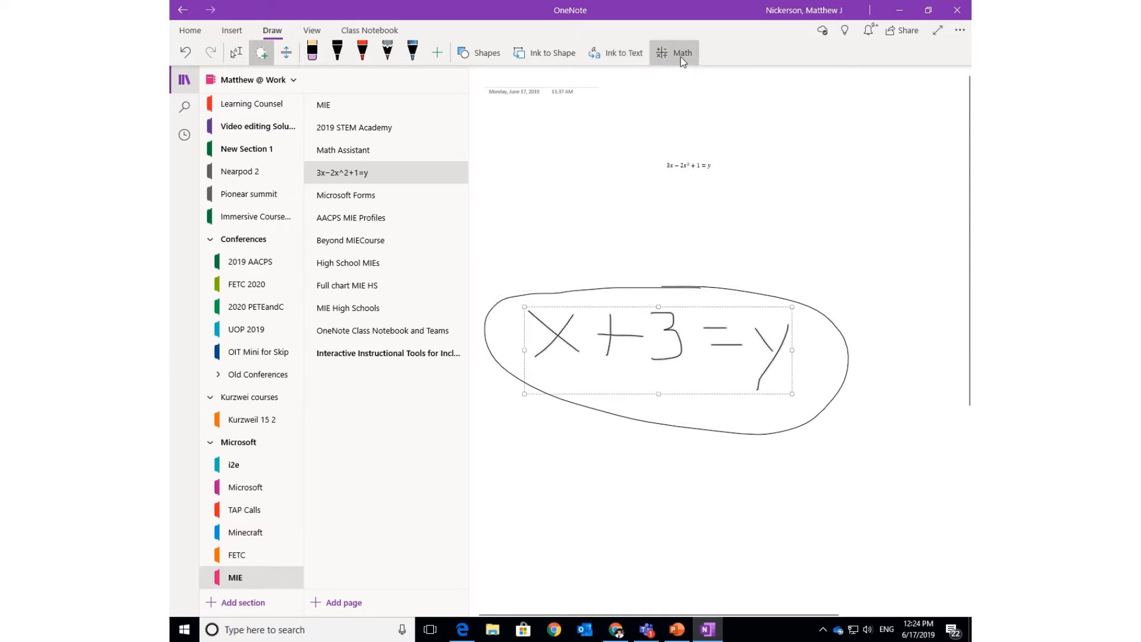
click(680, 56)
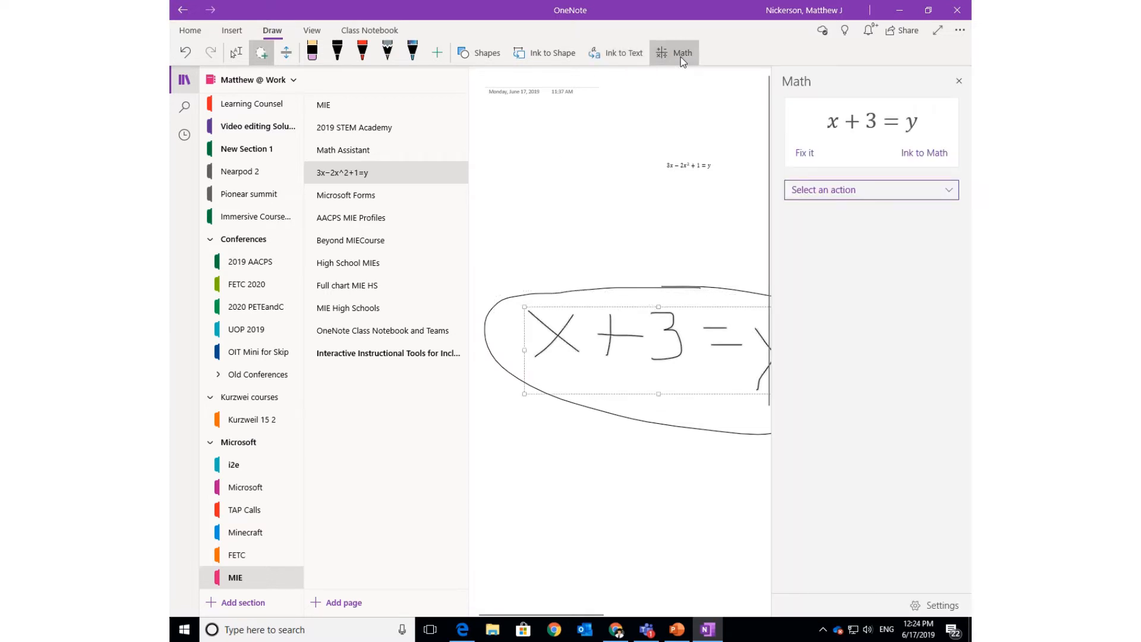
click(923, 156)
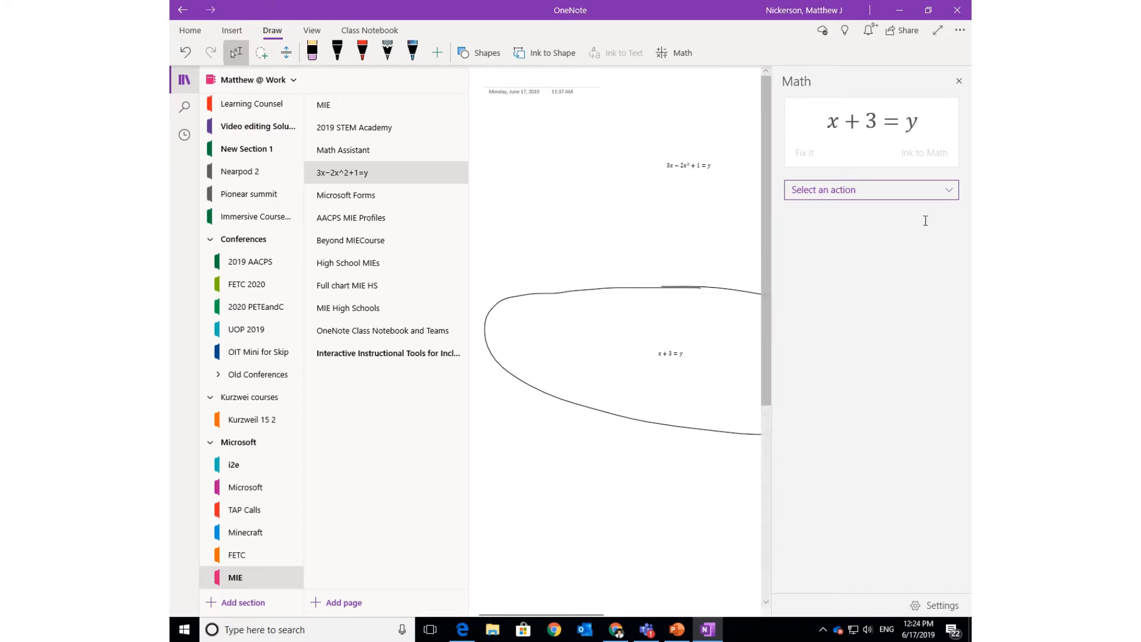
Solve x + 3 = y for x and show the Steps for Solving Linear Equation.
click(948, 190)
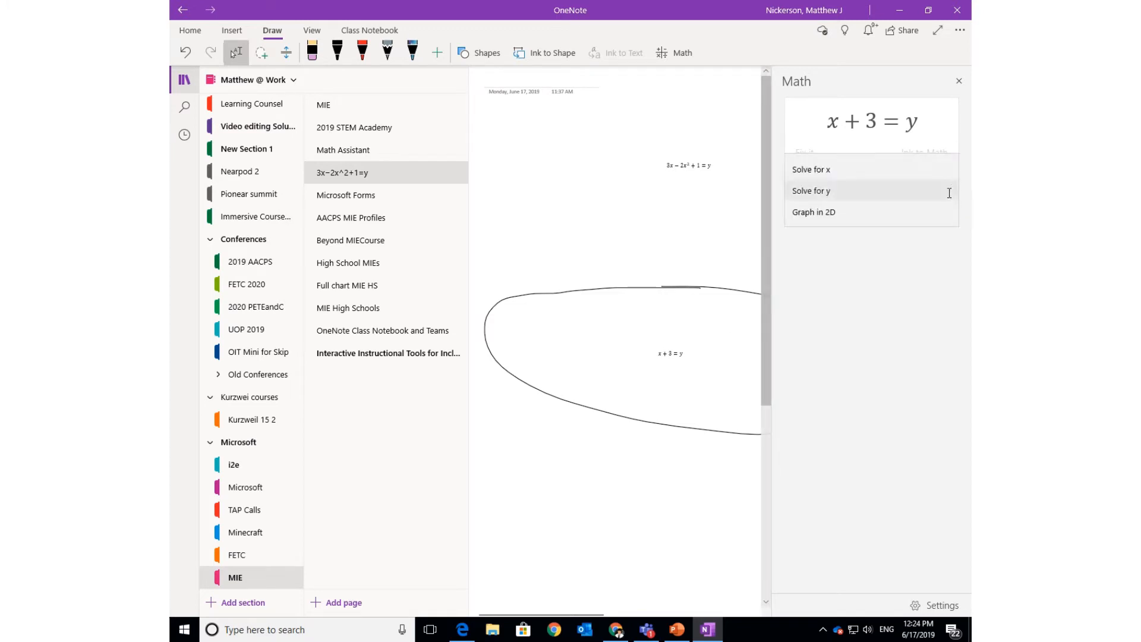
click(803, 170)
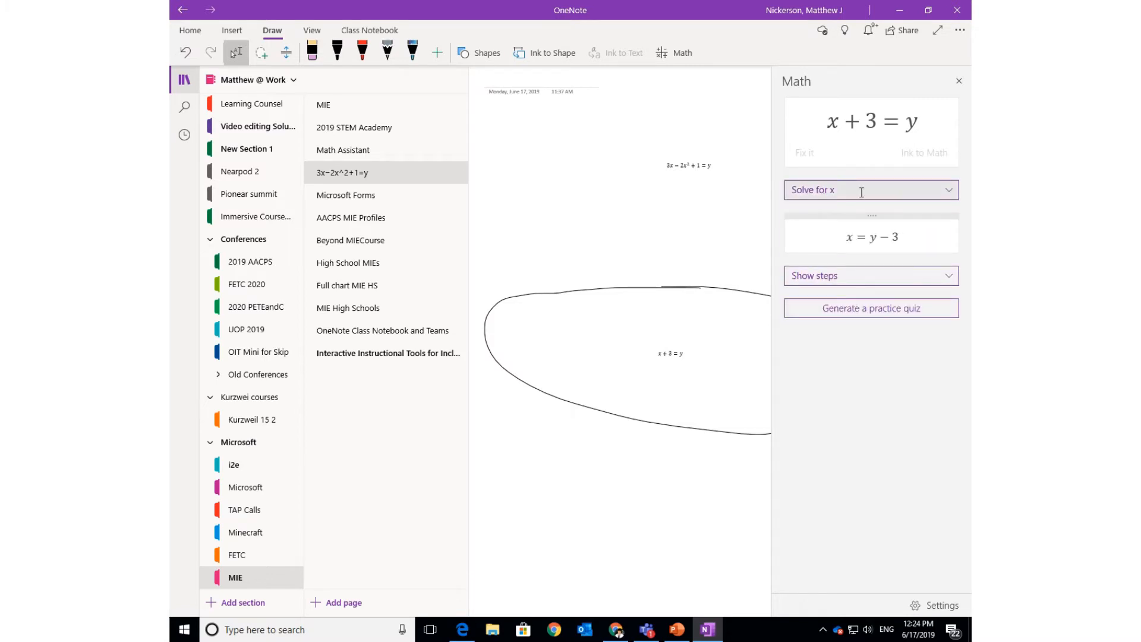
click(948, 277)
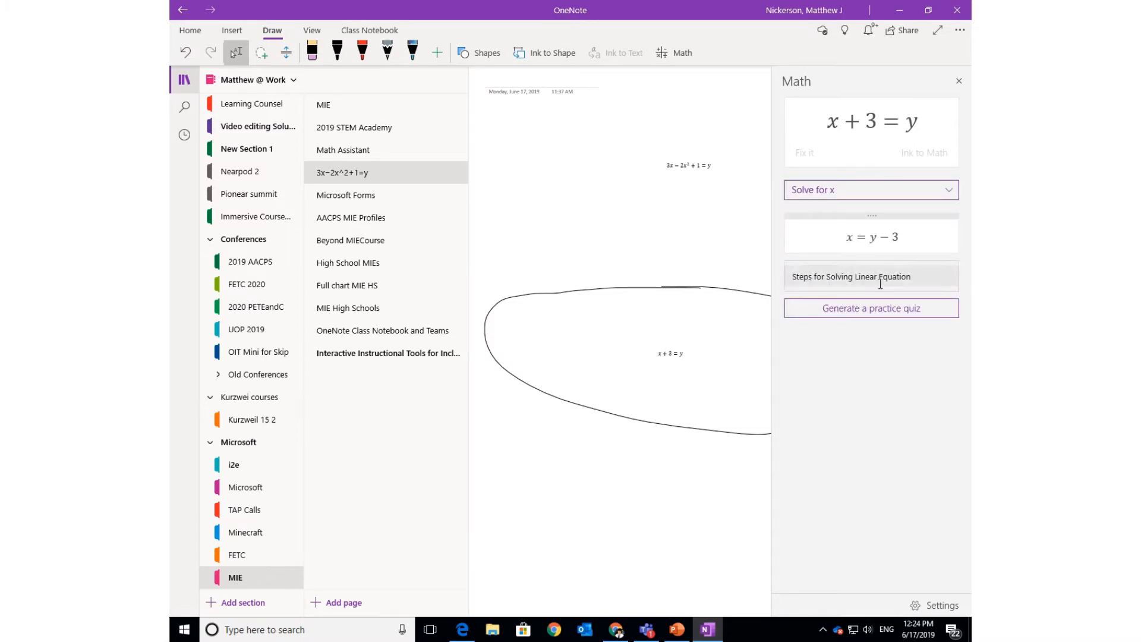
click(914, 277)
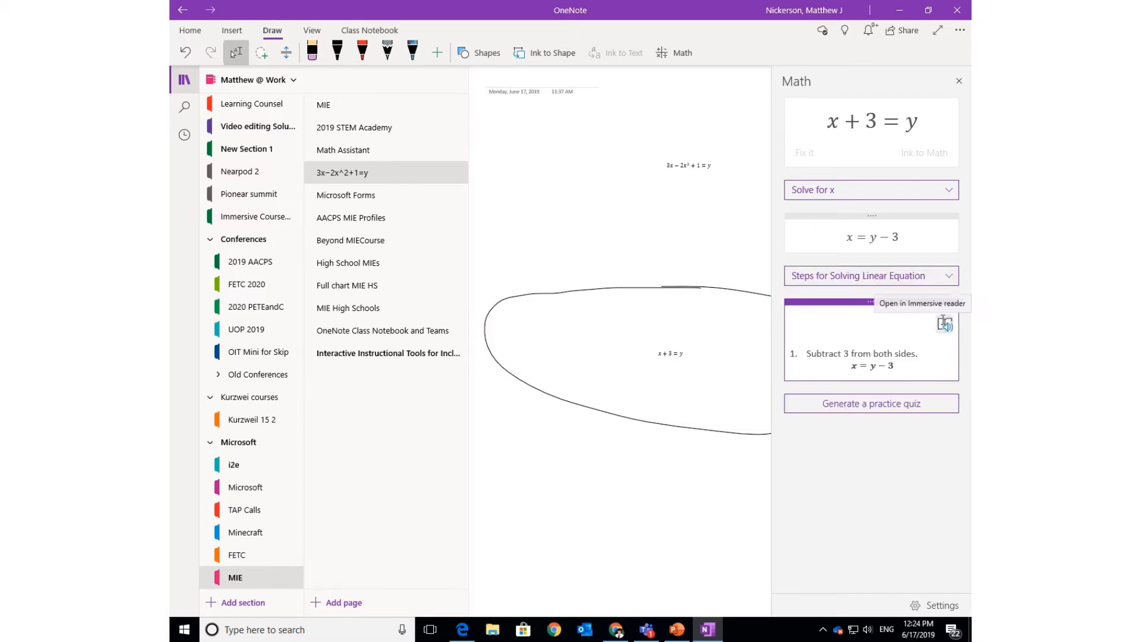
click(615, 489)
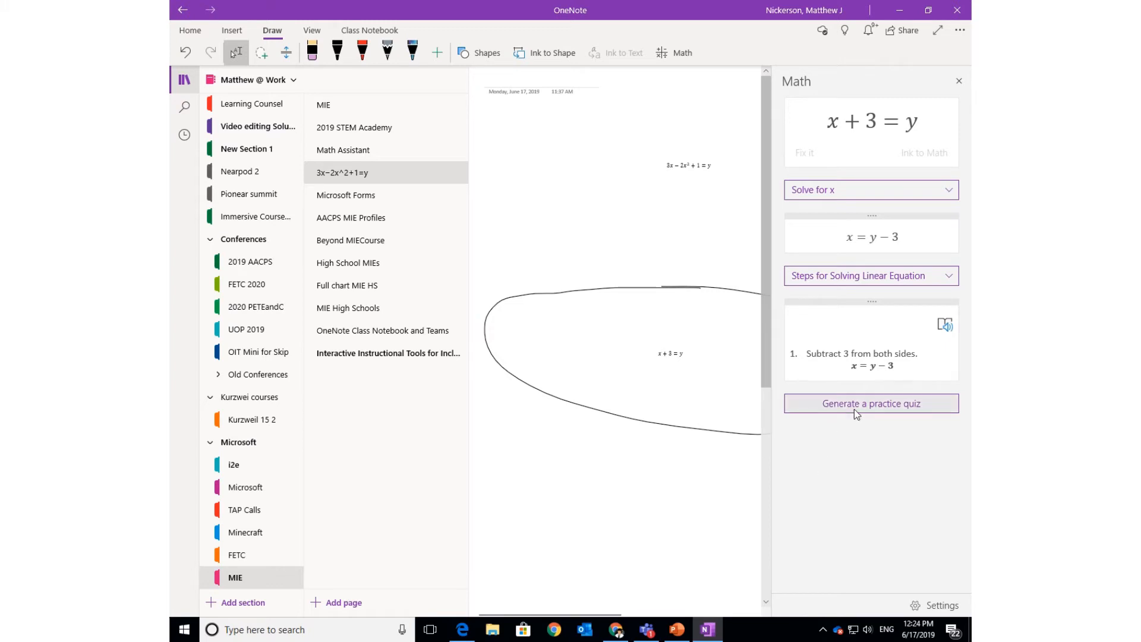
Generate a practice quiz with 10 questions from the solved equation and view it on the page.
click(889, 408)
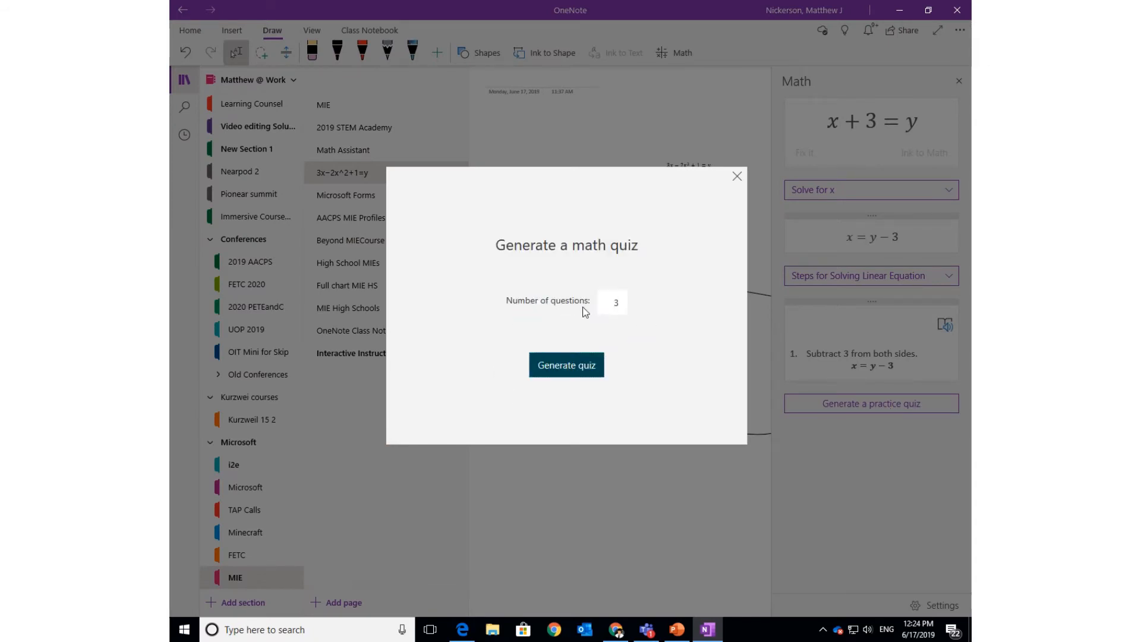
click(623, 306)
drag(620, 303, 612, 305)
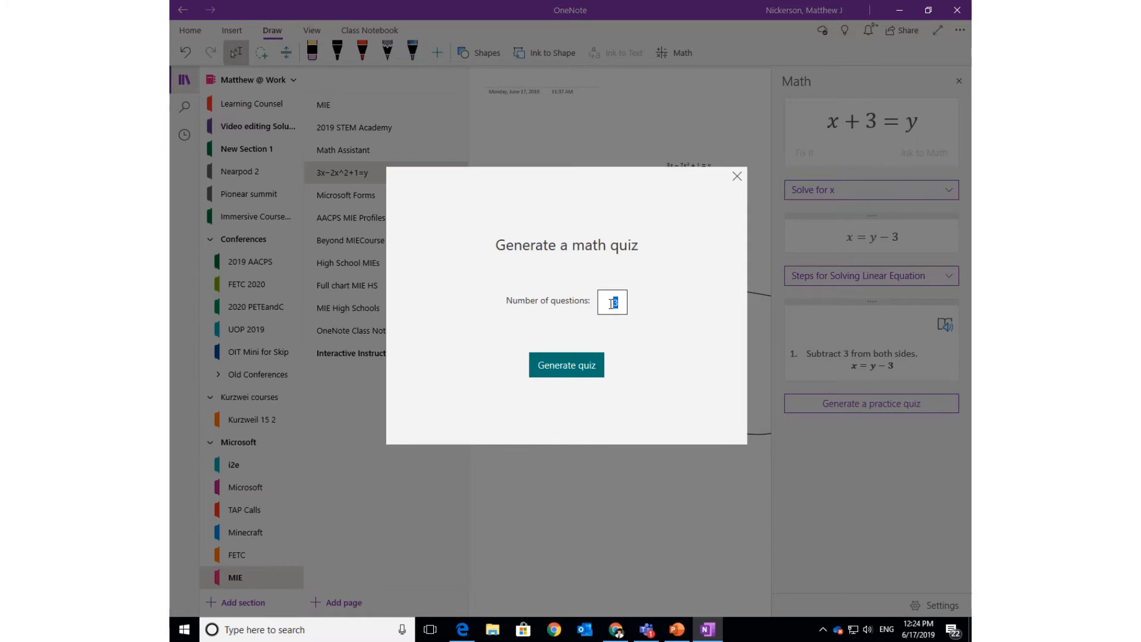
text(1010)
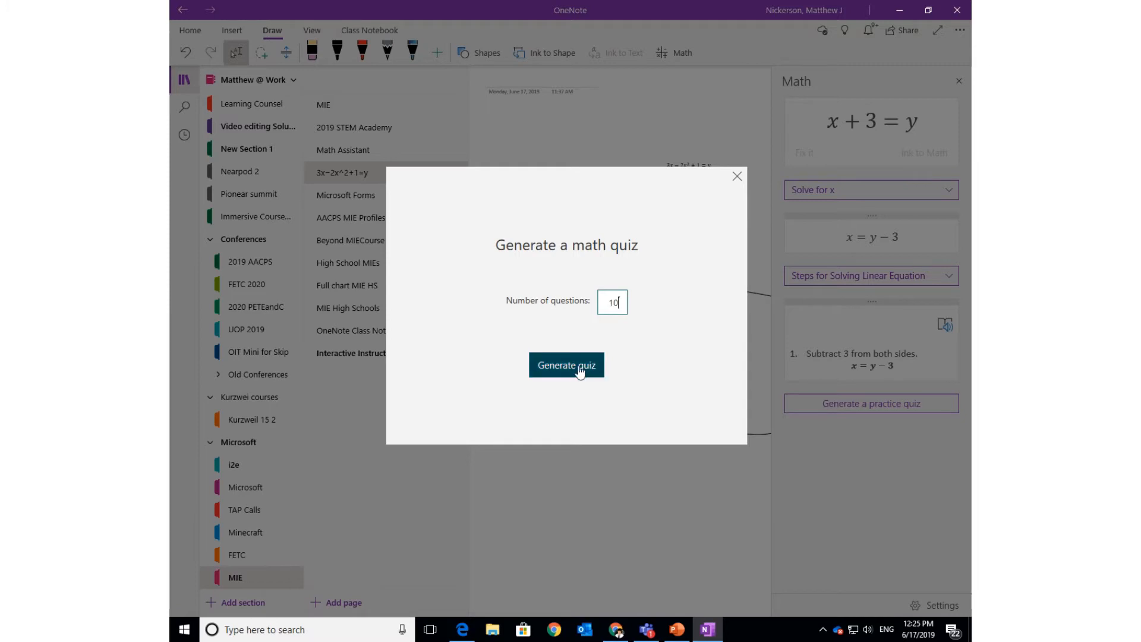
click(579, 365)
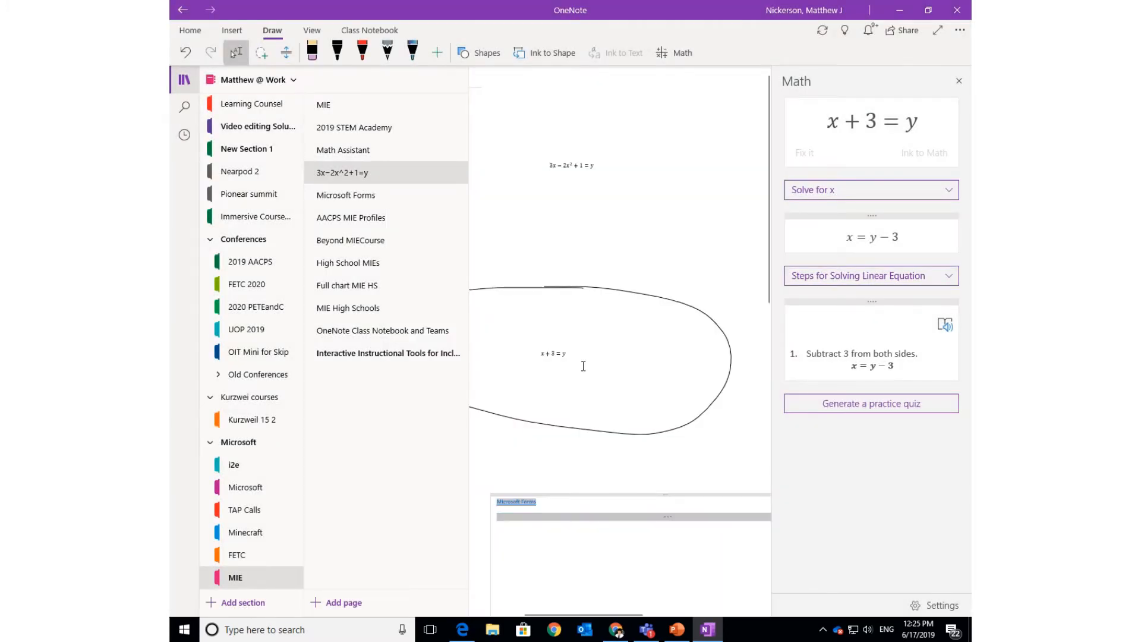
scroll(581, 365, down, 5)
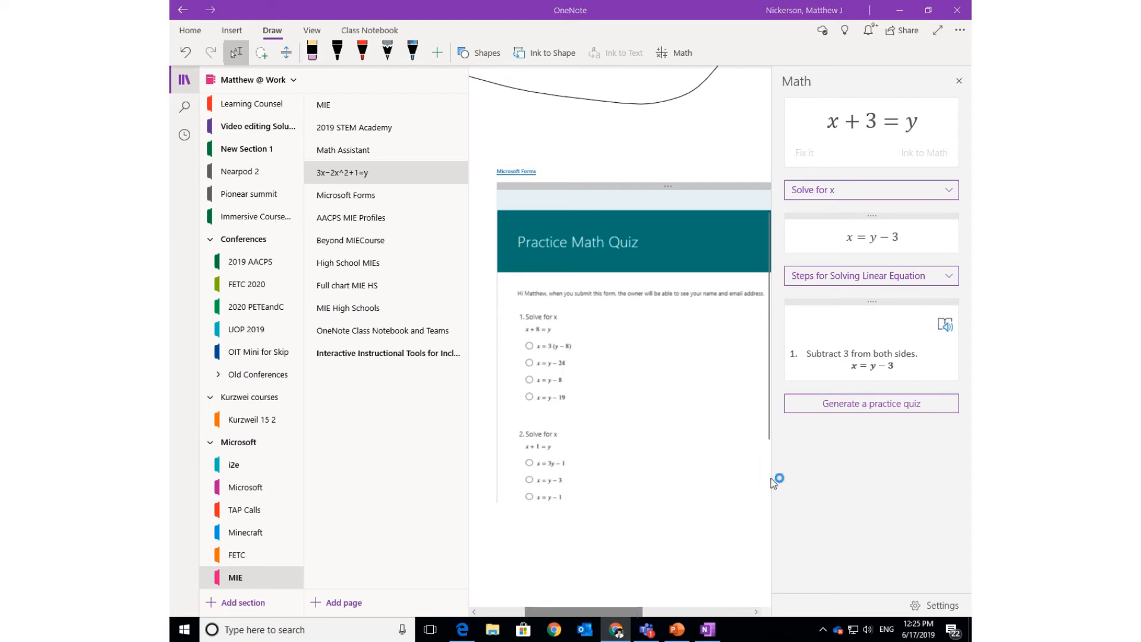
Switch to Microsoft Forms in Chrome, refresh the forms list by going through OneDrive and back, and open the Practice Math Quiz.
drag(970, 45, 238, 2)
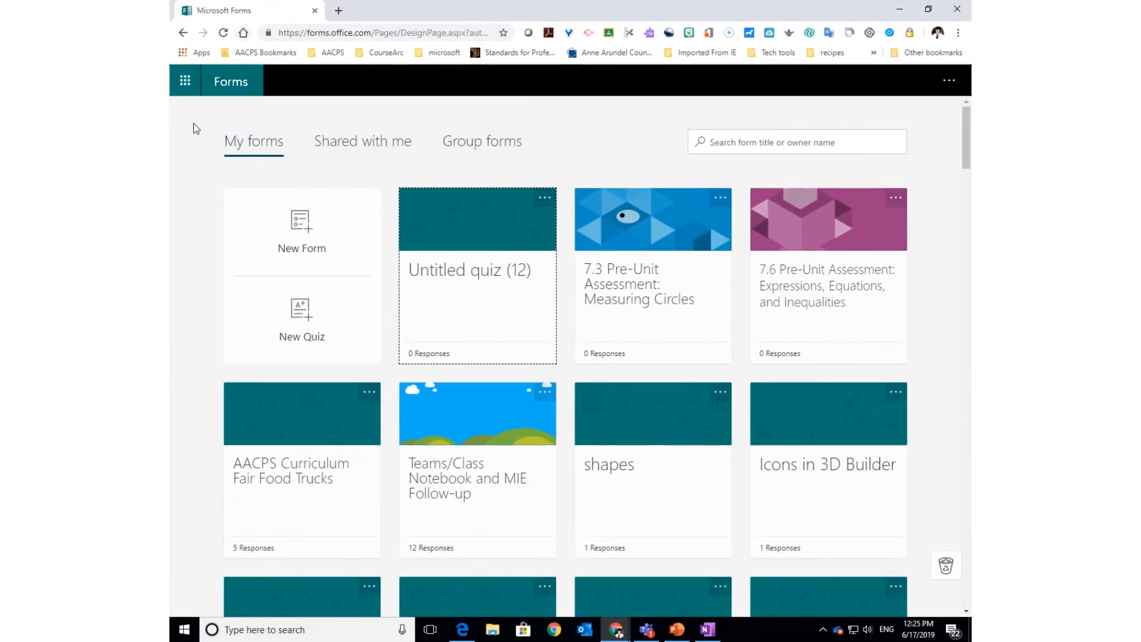
click(185, 79)
click(312, 170)
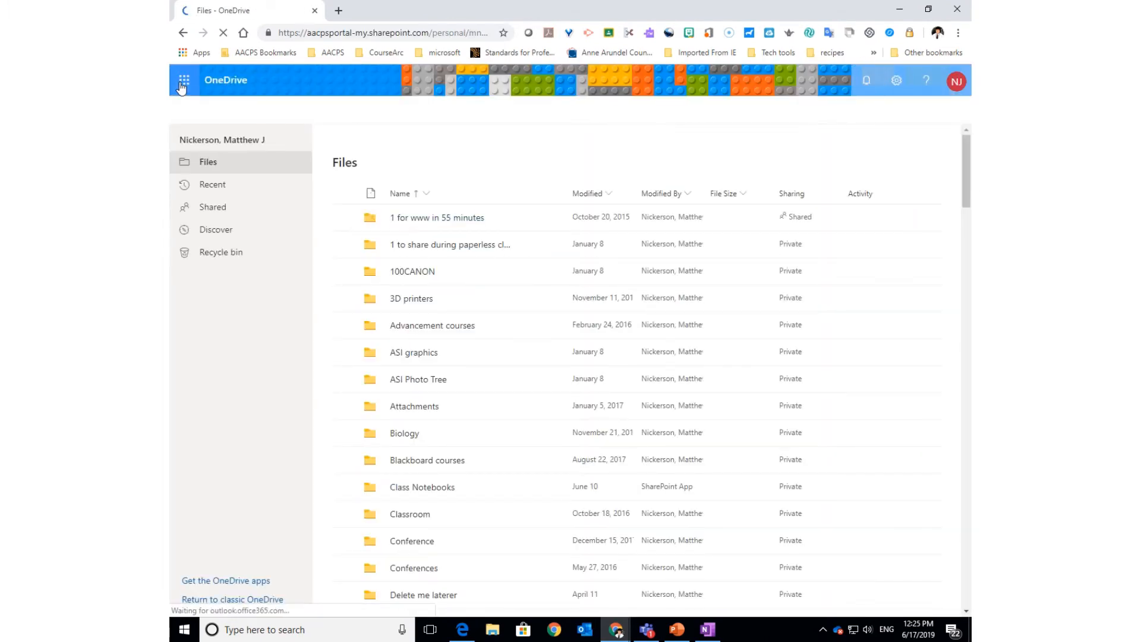
click(181, 85)
click(302, 285)
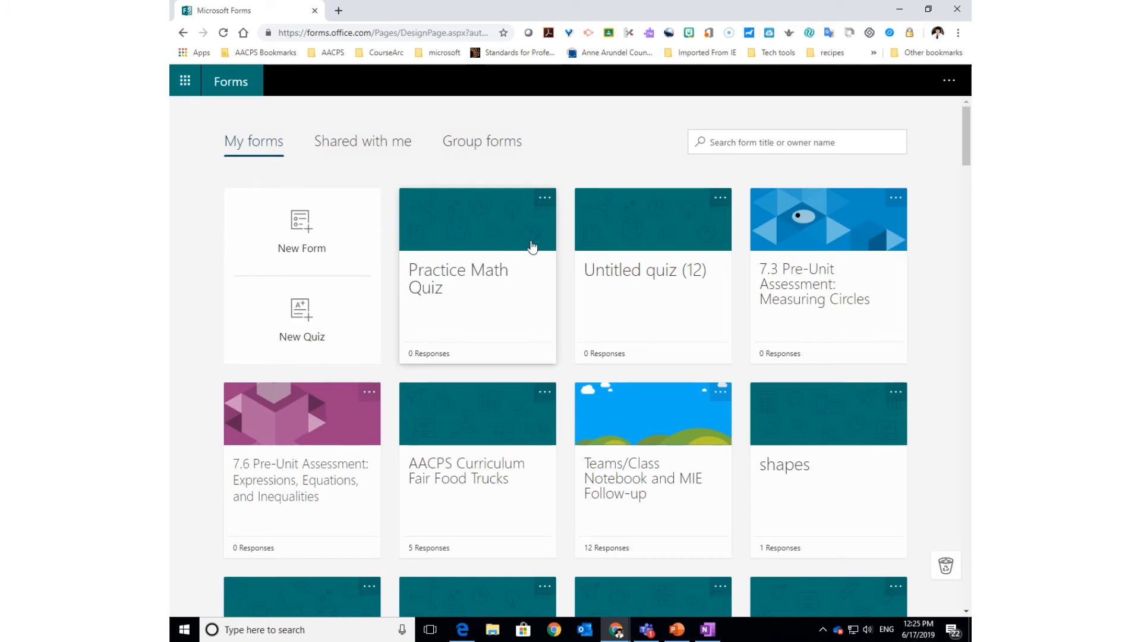
click(484, 270)
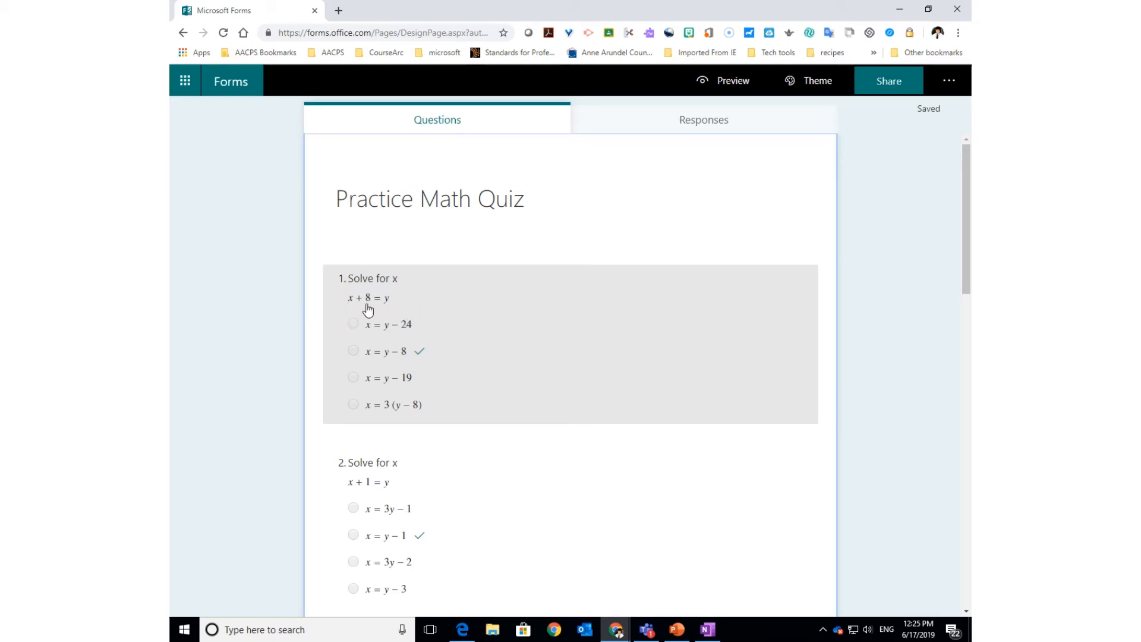
Review all questions and marked answers of the Practice Math Quiz, reloading the page to check how many questions it contains.
scroll(353, 308, down, 17)
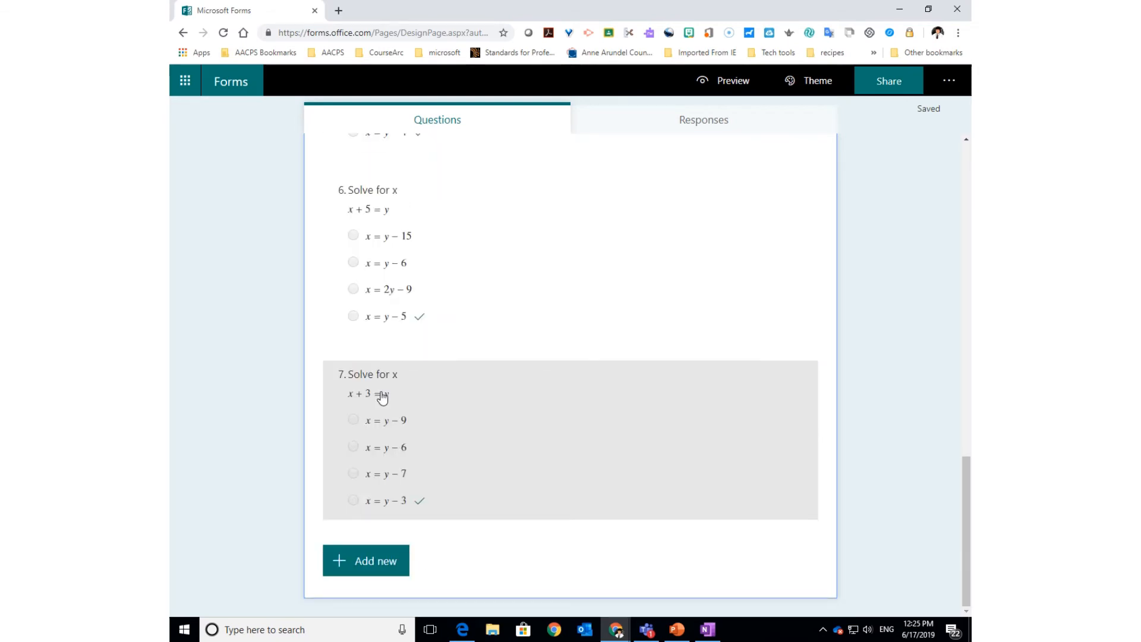
scroll(382, 397, up, 18)
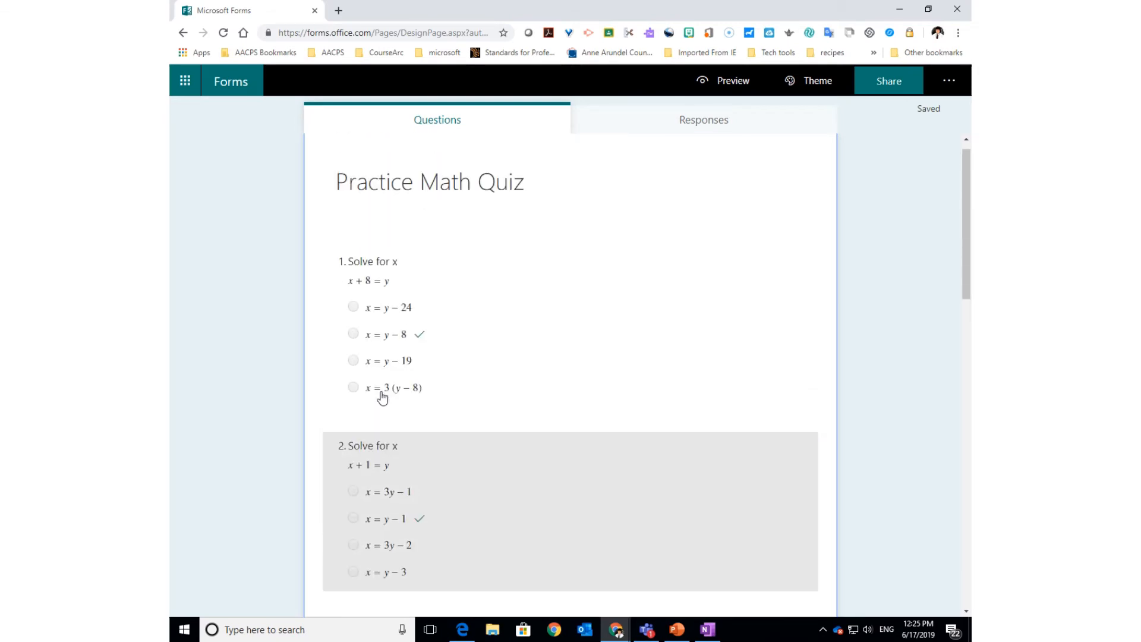
scroll(383, 397, down, 18)
scroll(378, 399, up, 8)
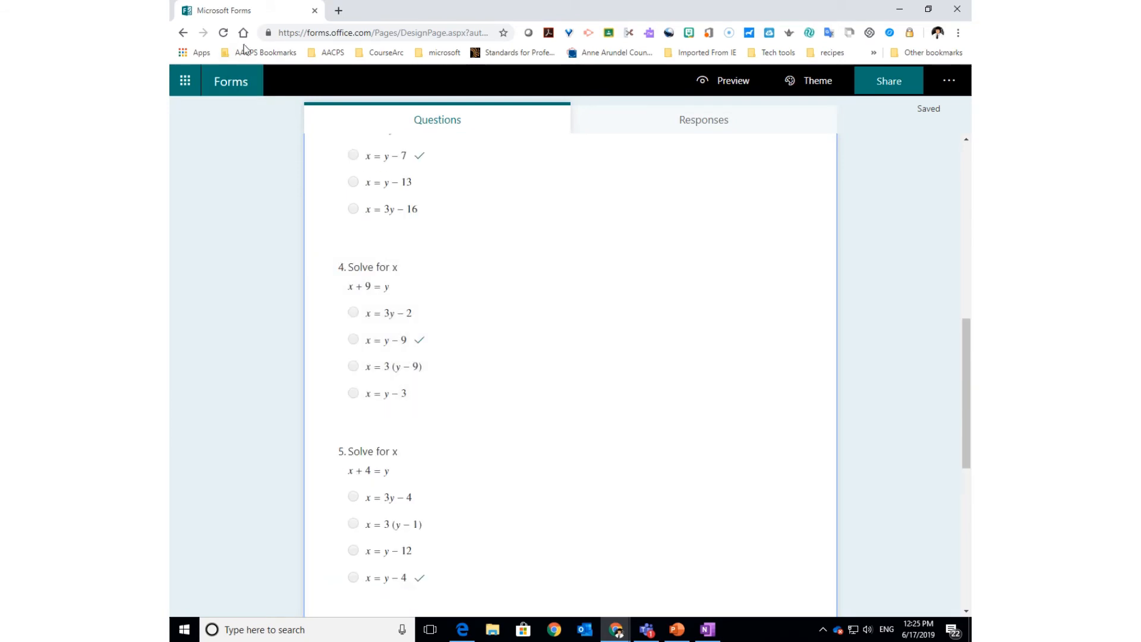
click(224, 33)
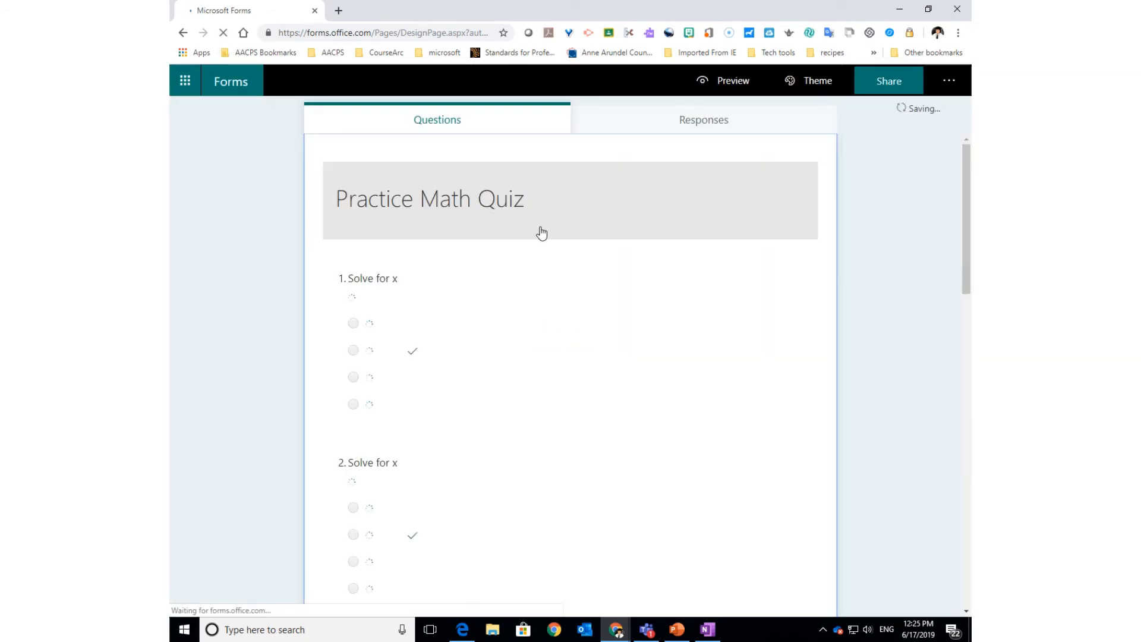
scroll(541, 250, down, 8)
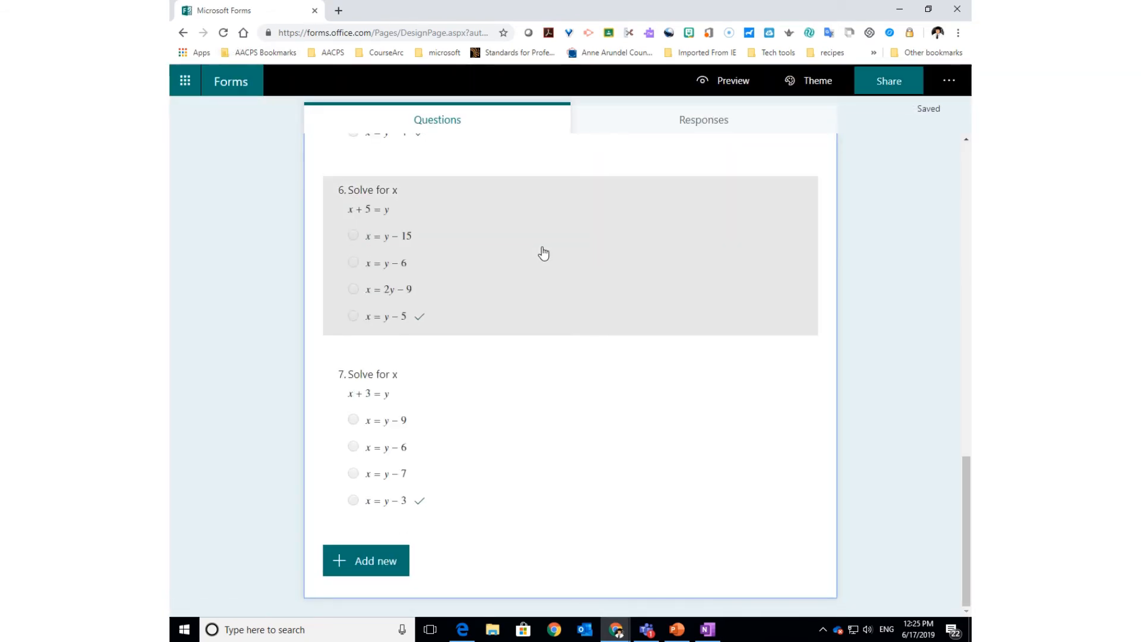
scroll(543, 254, up, 18)
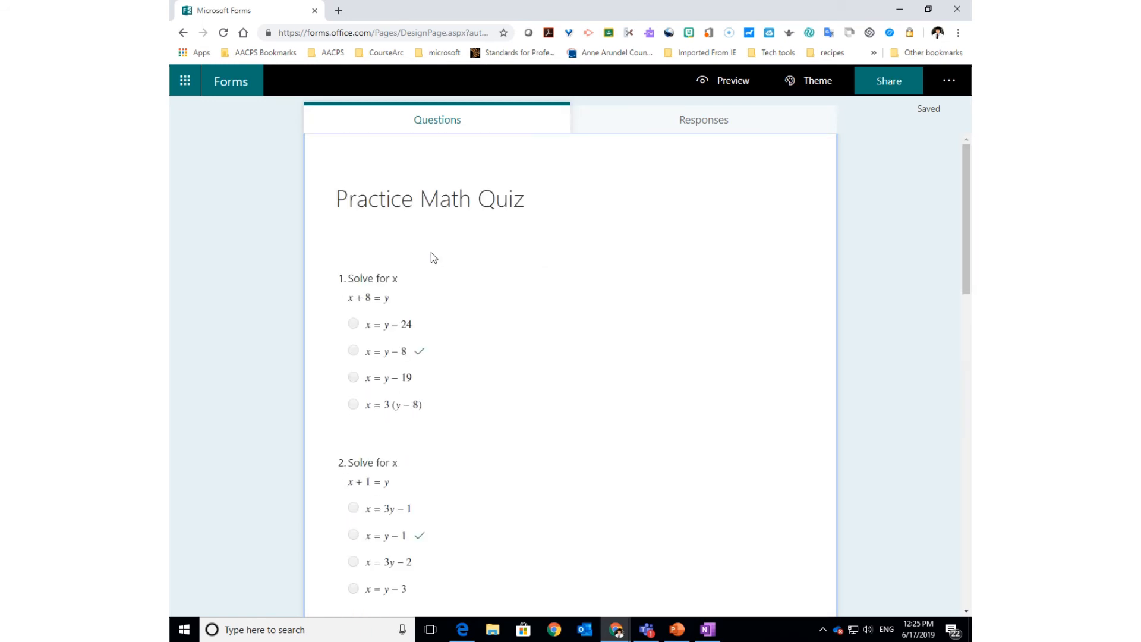
scroll(433, 256, down, 15)
scroll(434, 256, up, 8)
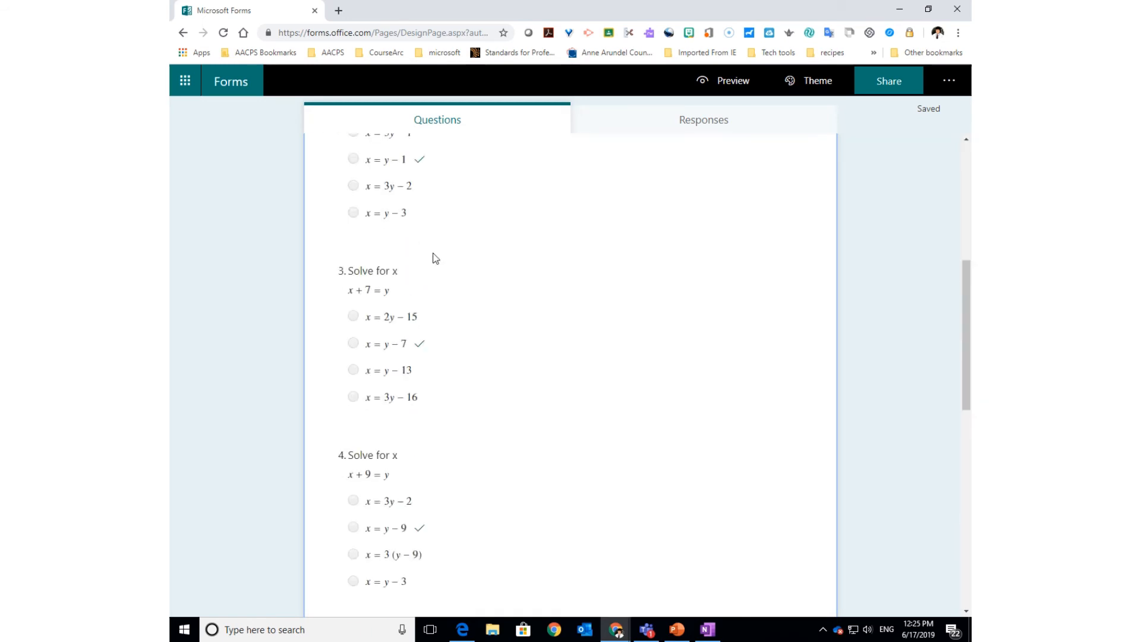
scroll(381, 267, up, 4)
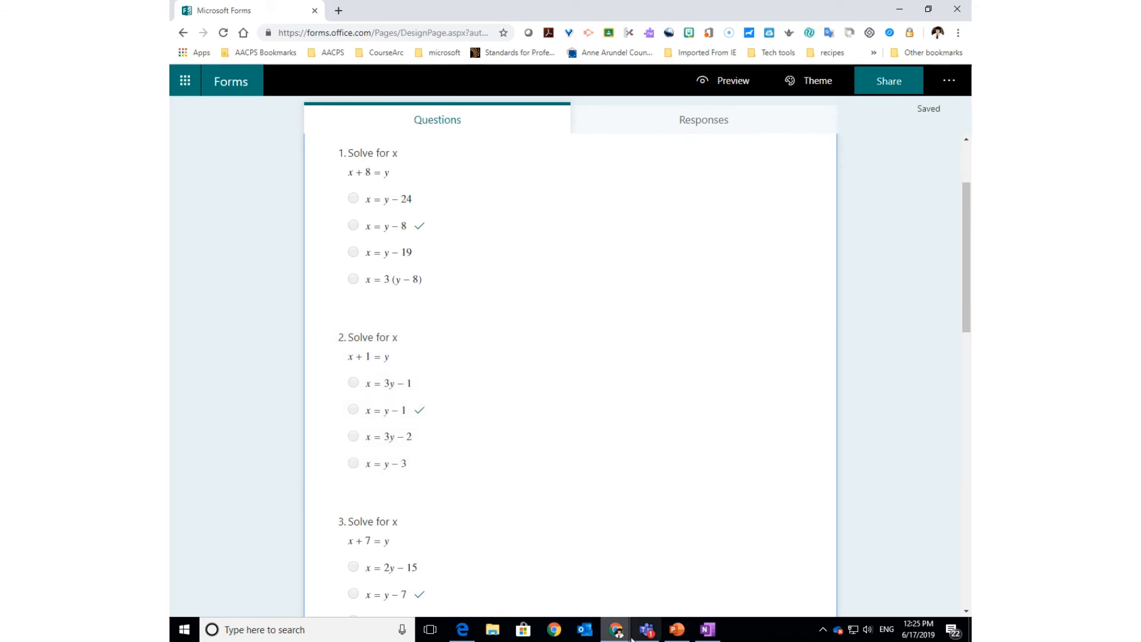
Switch to OneNote and look through the embedded Practice Math Quiz and the equations above it on the page.
click(707, 629)
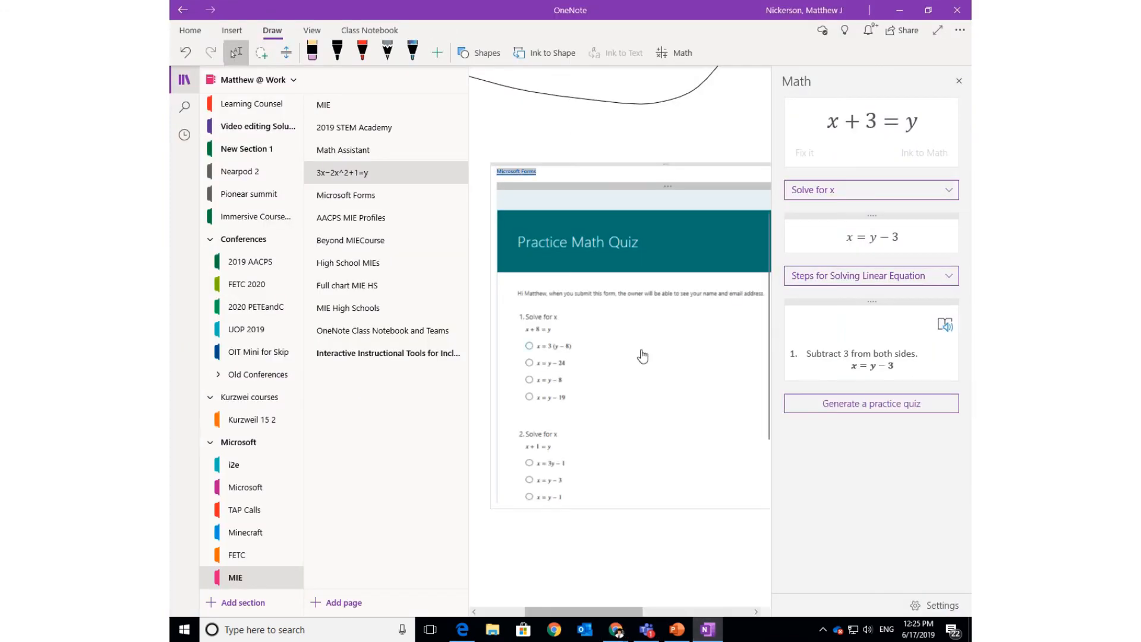
scroll(641, 354, down, 10)
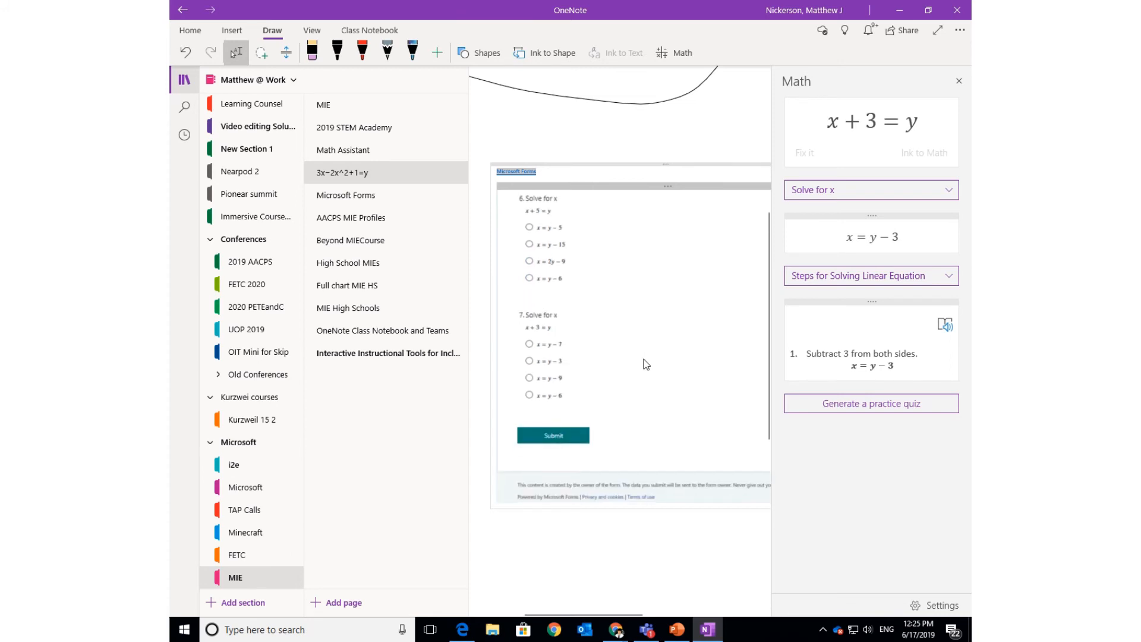
scroll(646, 363, up, 15)
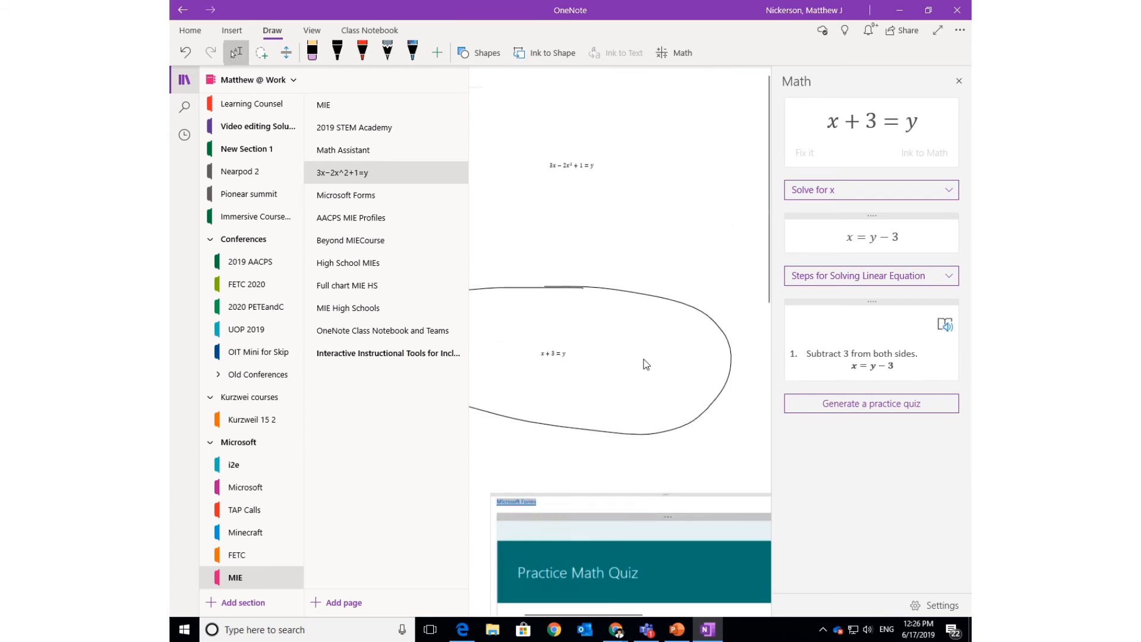
scroll(646, 364, down, 5)
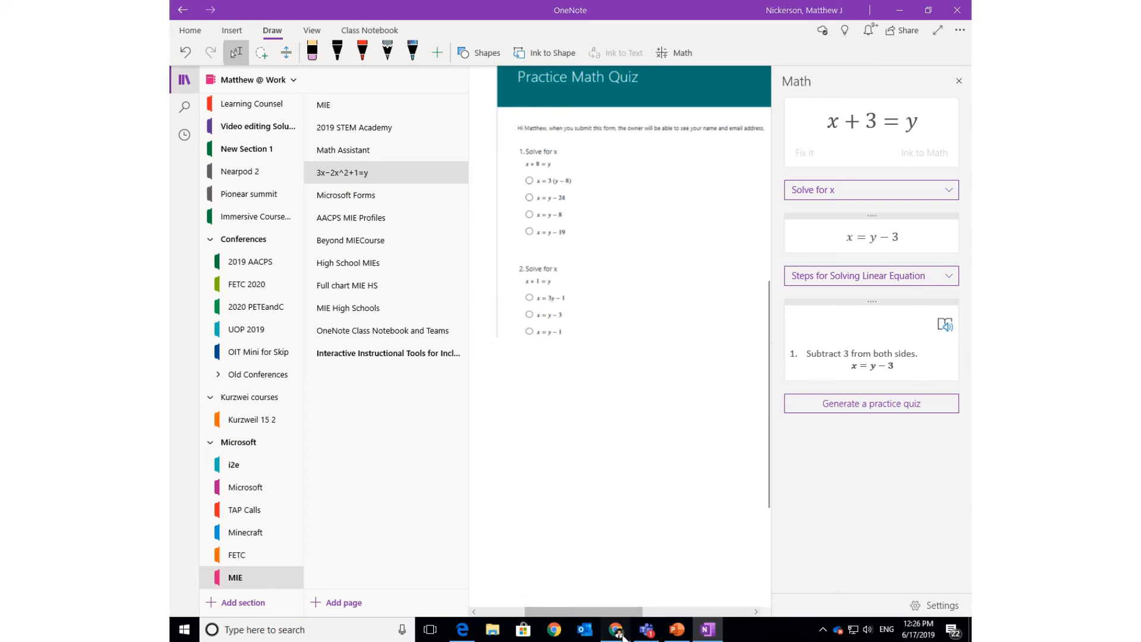
Switch to Microsoft Forms in Chrome and show the sharing options for the Practice Math Quiz.
mouse_move(616, 629)
click(630, 571)
scroll(517, 365, up, 2)
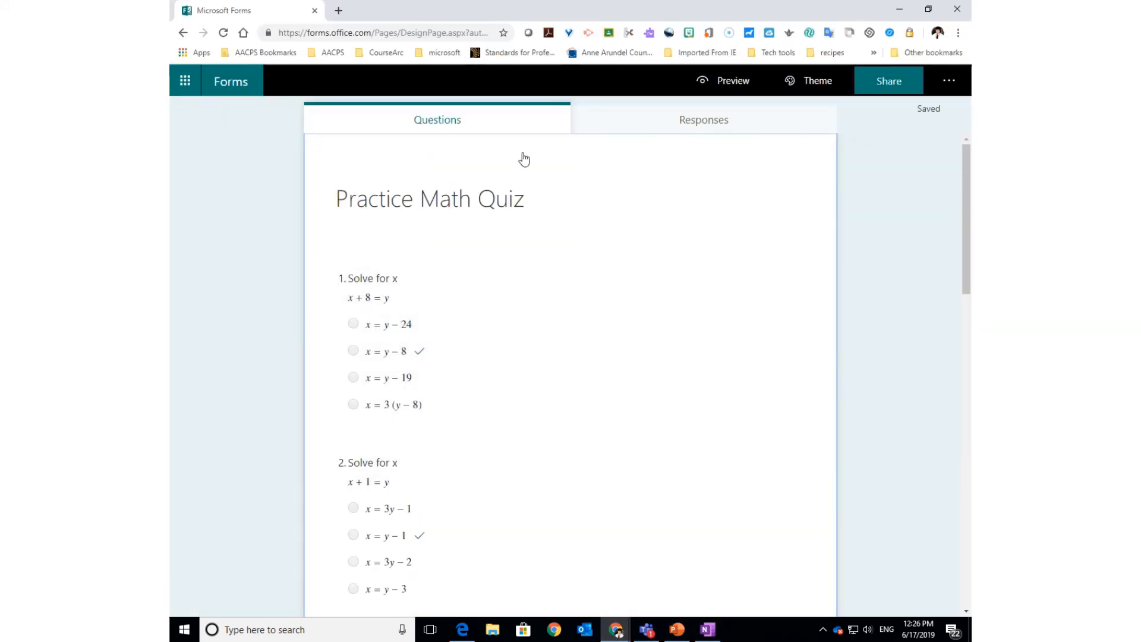
click(879, 88)
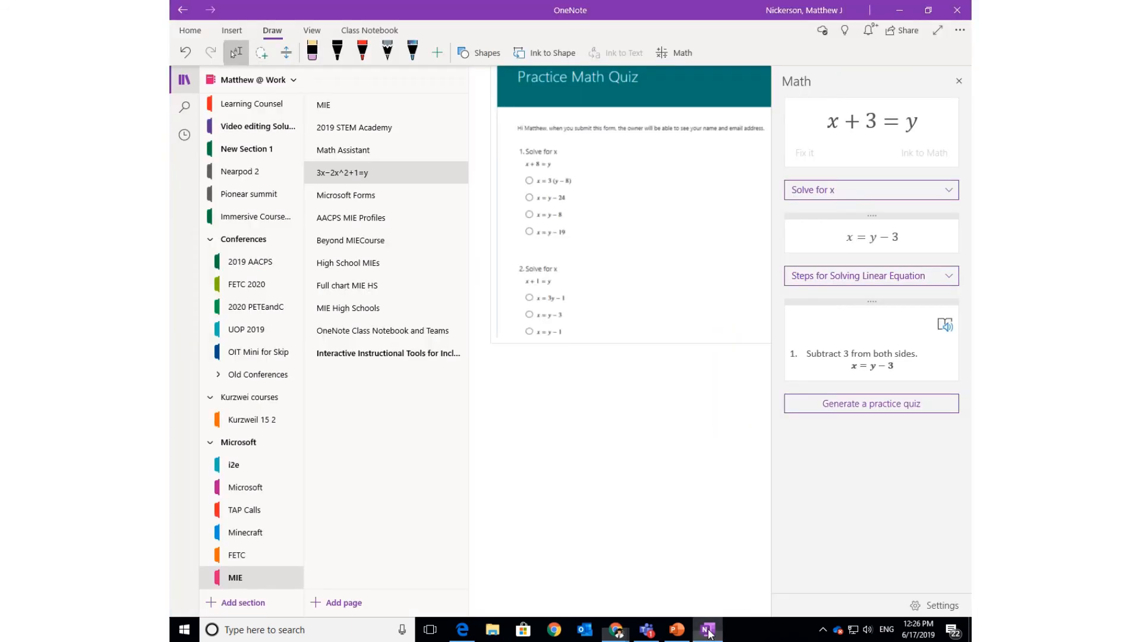
Switch to OneNote and display the Class Notebook commands for distributing pages.
click(707, 629)
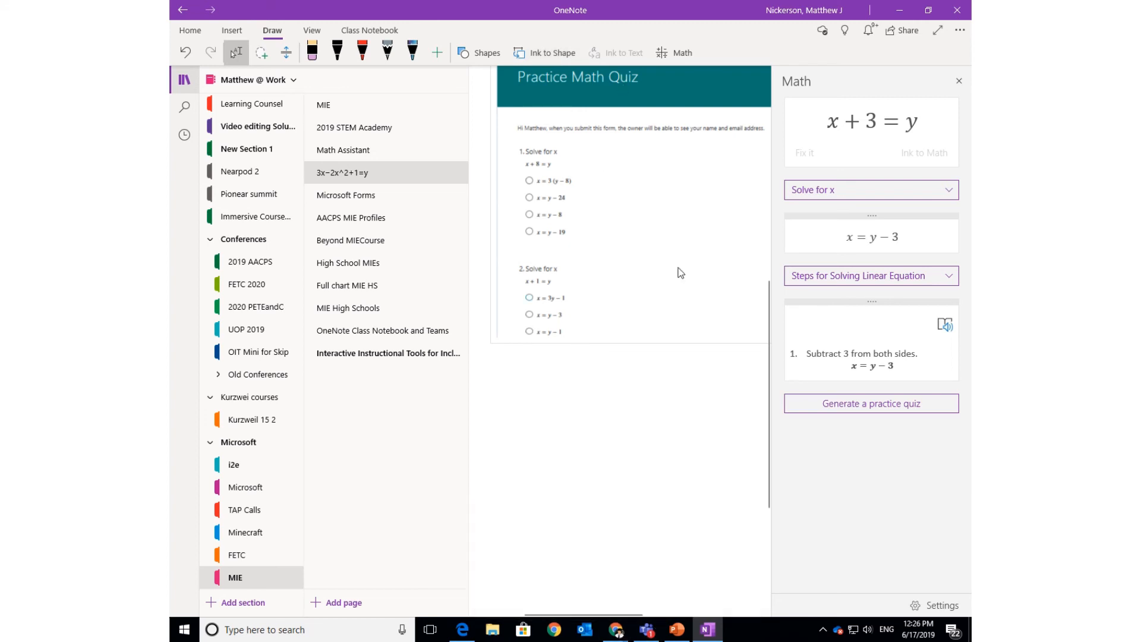
click(383, 33)
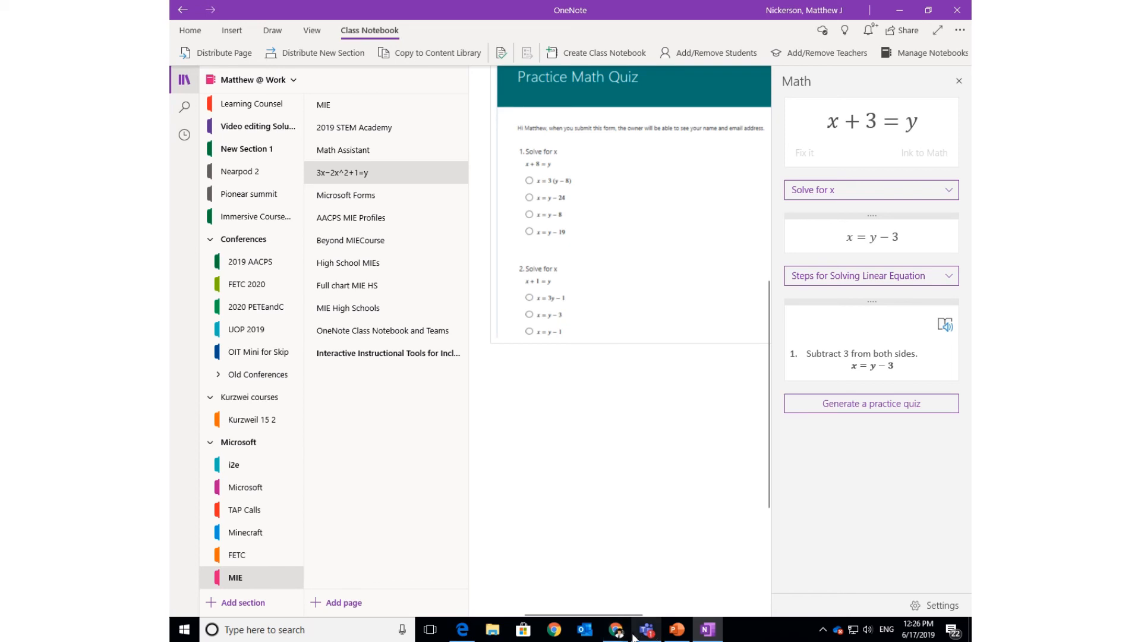
Switch to Microsoft Forms in Chrome, view the Practice Math Quiz responses summary, and return to its questions.
mouse_move(622, 637)
click(705, 565)
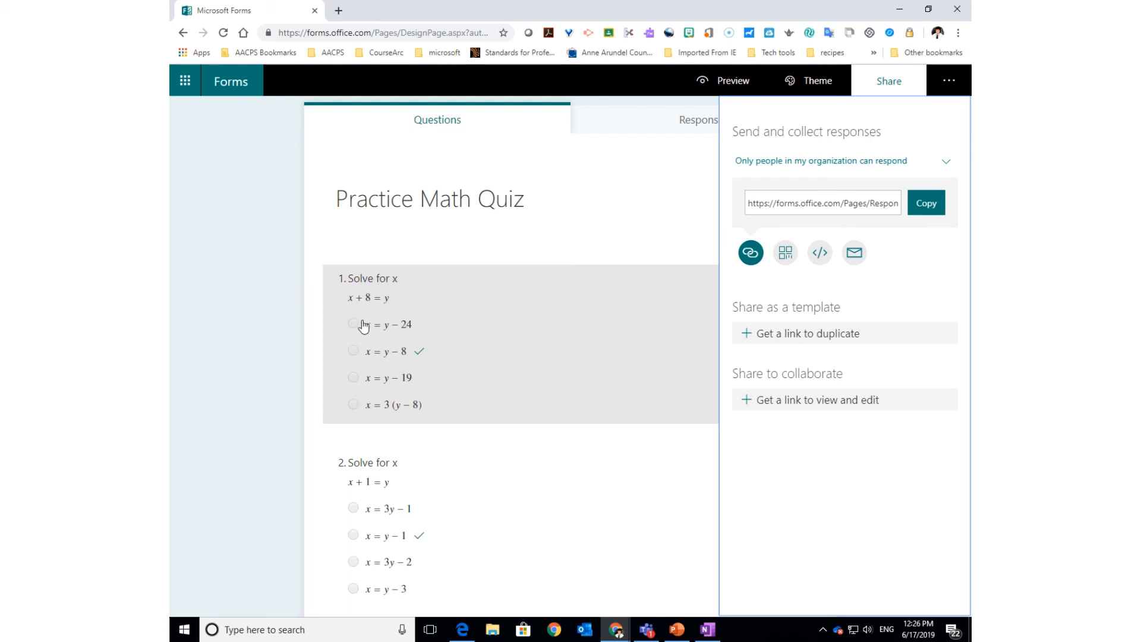
click(683, 119)
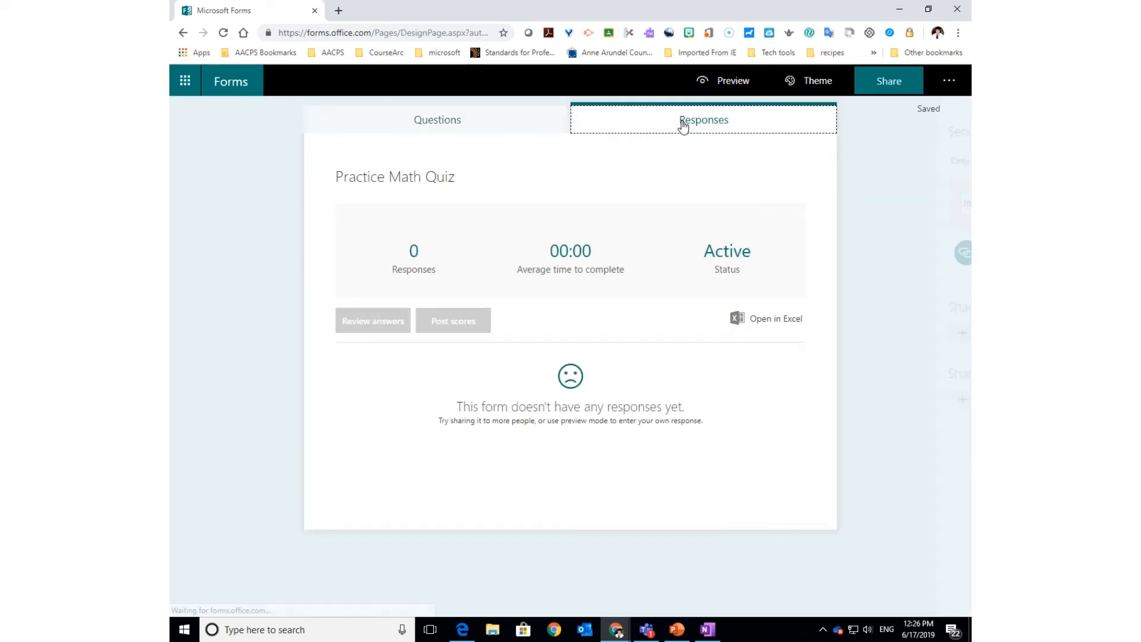
click(543, 122)
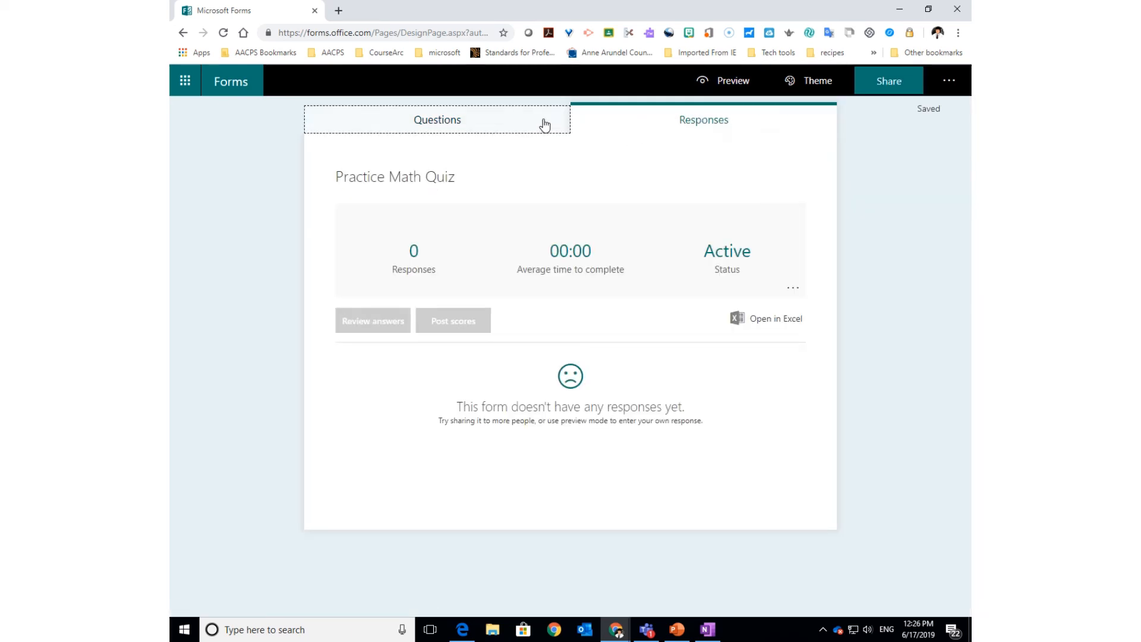
Switch to OneNote and display the Draw tools again for the equation page.
click(708, 630)
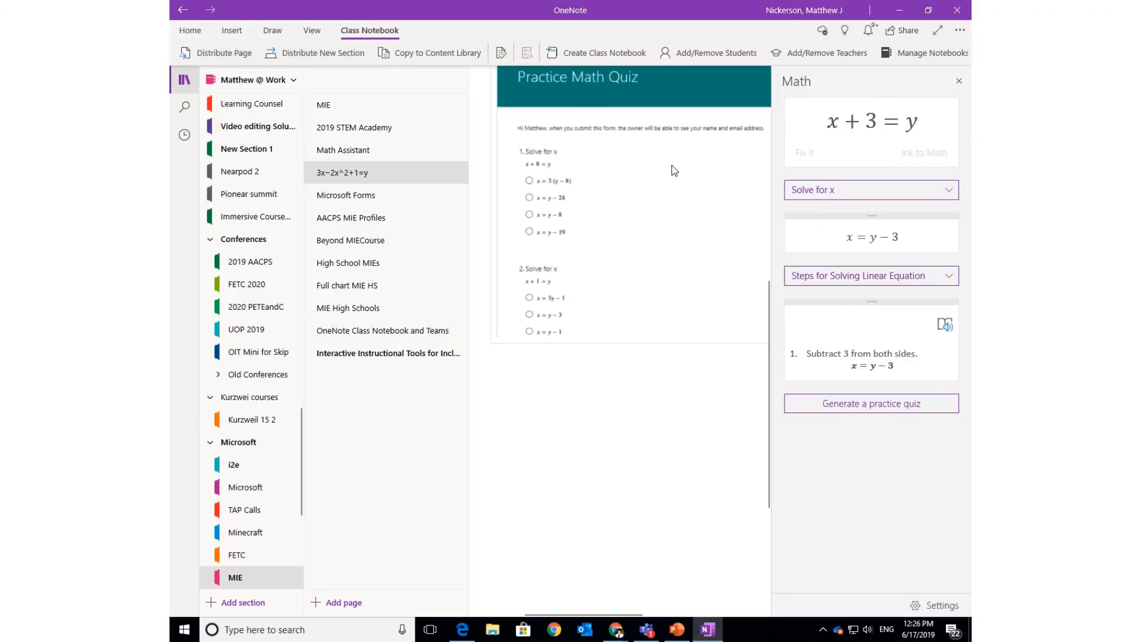
click(272, 30)
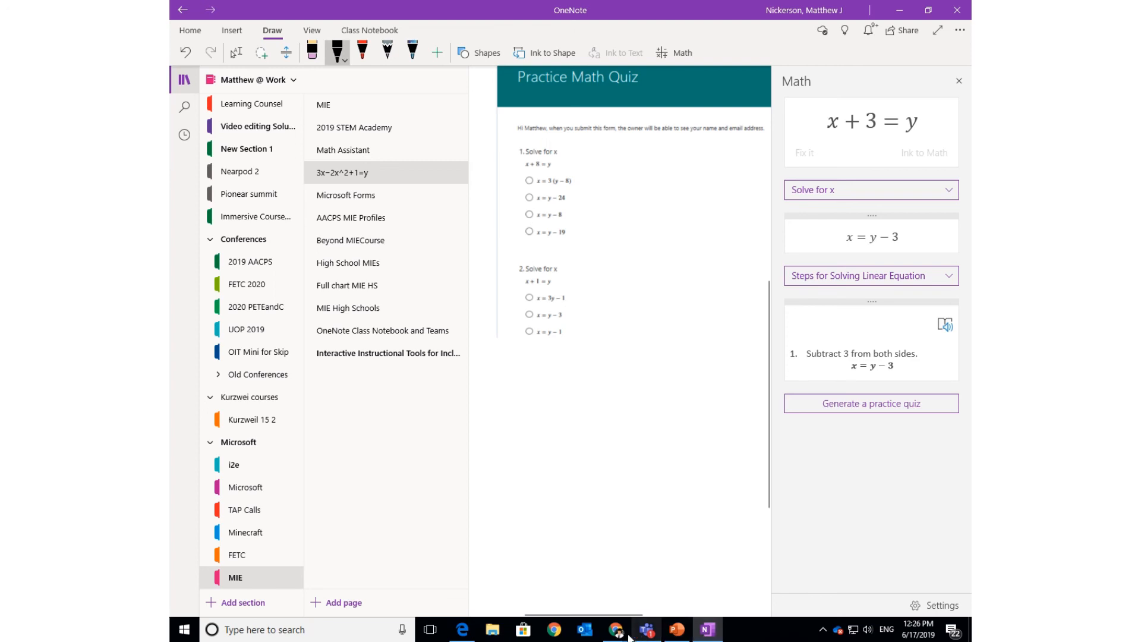
Check the Practice Math Quiz responses in Microsoft Forms once more and return to the OneNote page.
mouse_move(616, 629)
click(684, 569)
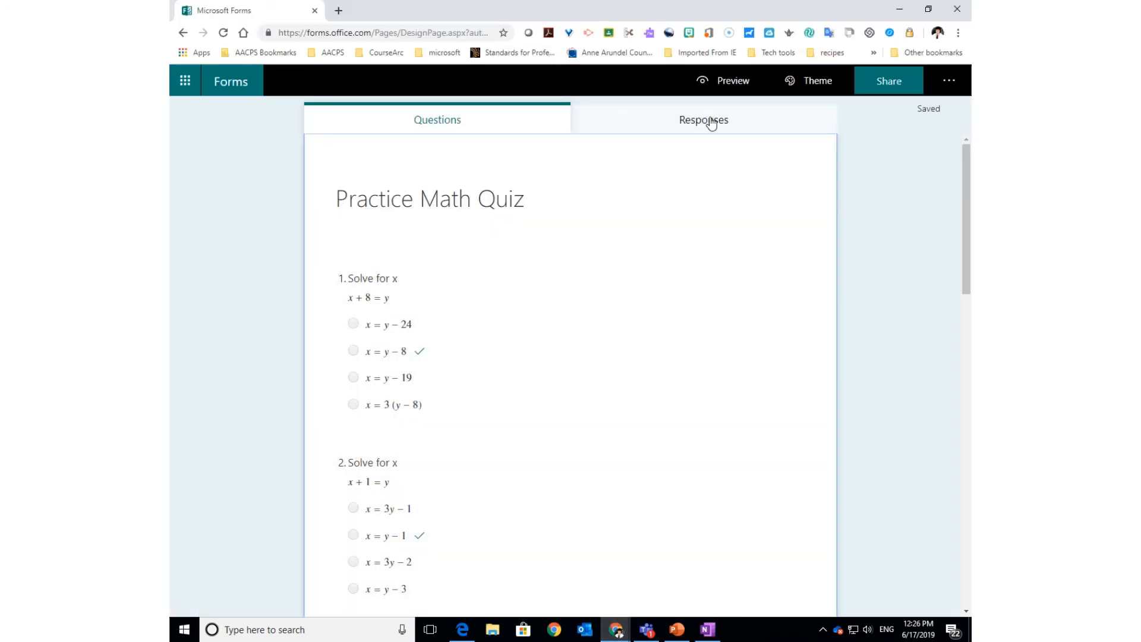
click(709, 119)
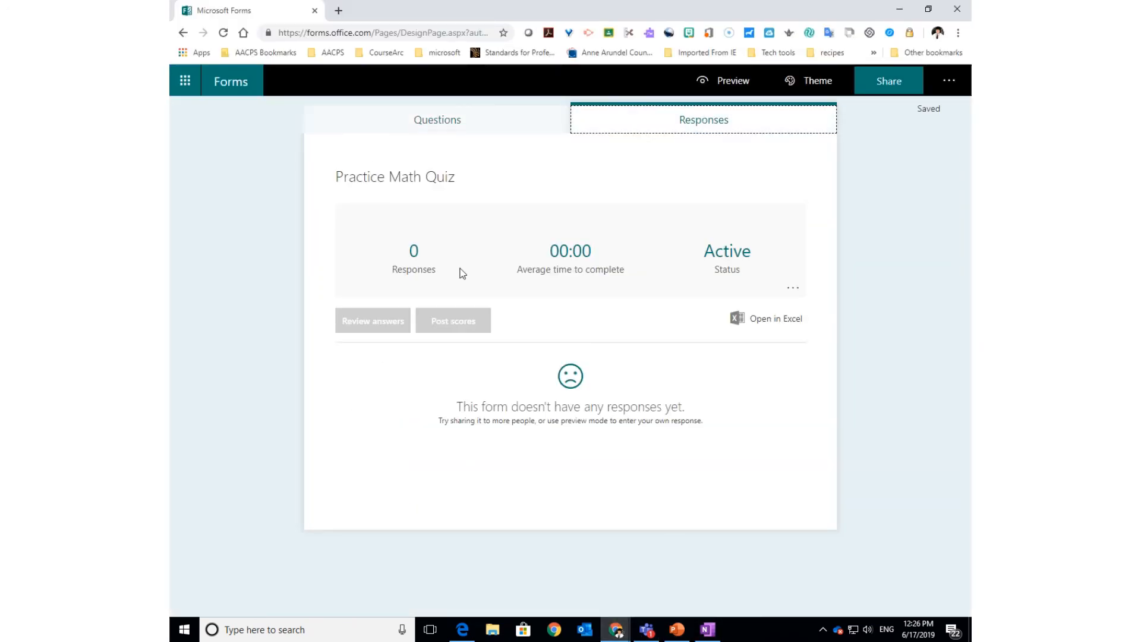
click(707, 629)
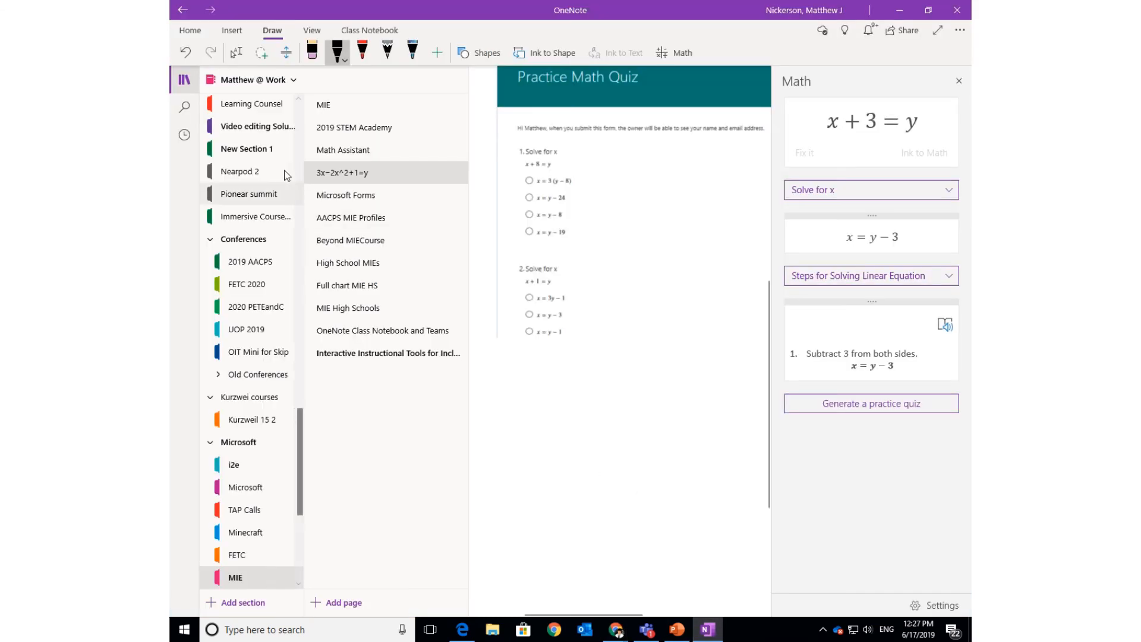